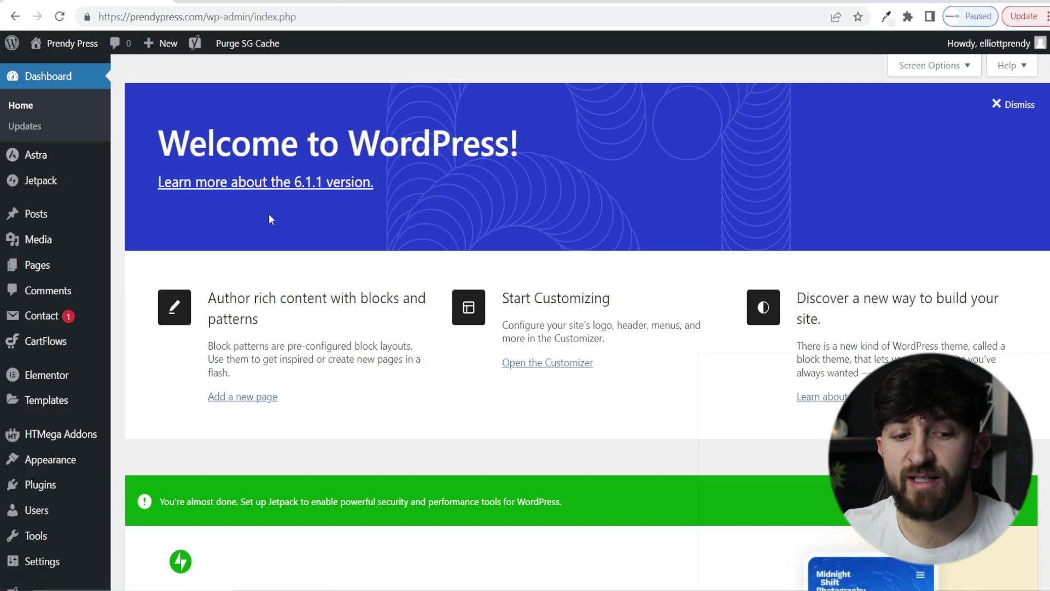
# Search new plugins for 'google reviews', then install and activate Widgets for Google Reviews by Trustindex.
pyautogui.moveTo(55, 490)
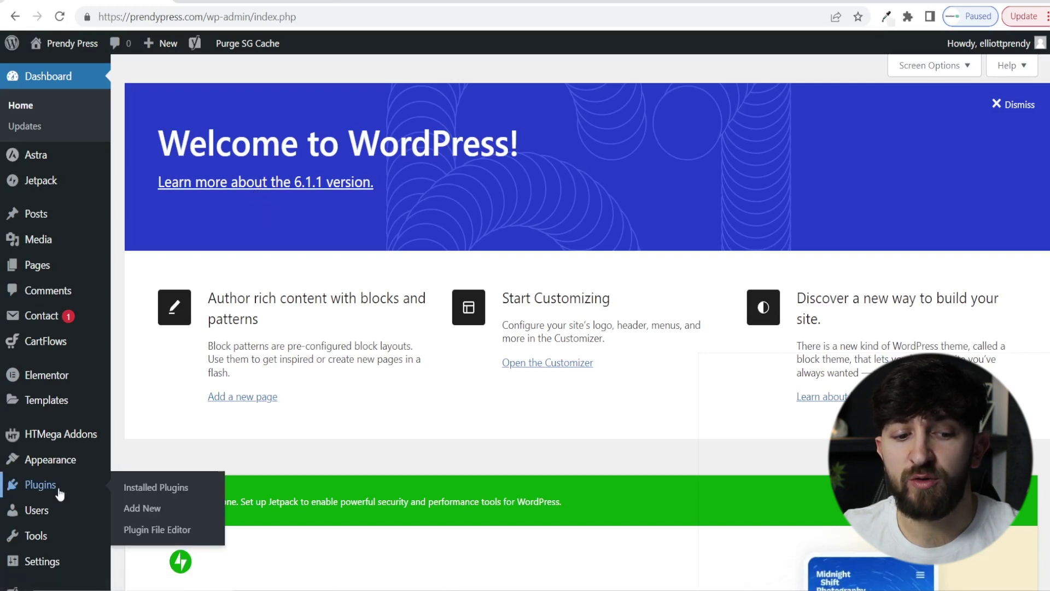
pyautogui.click(138, 510)
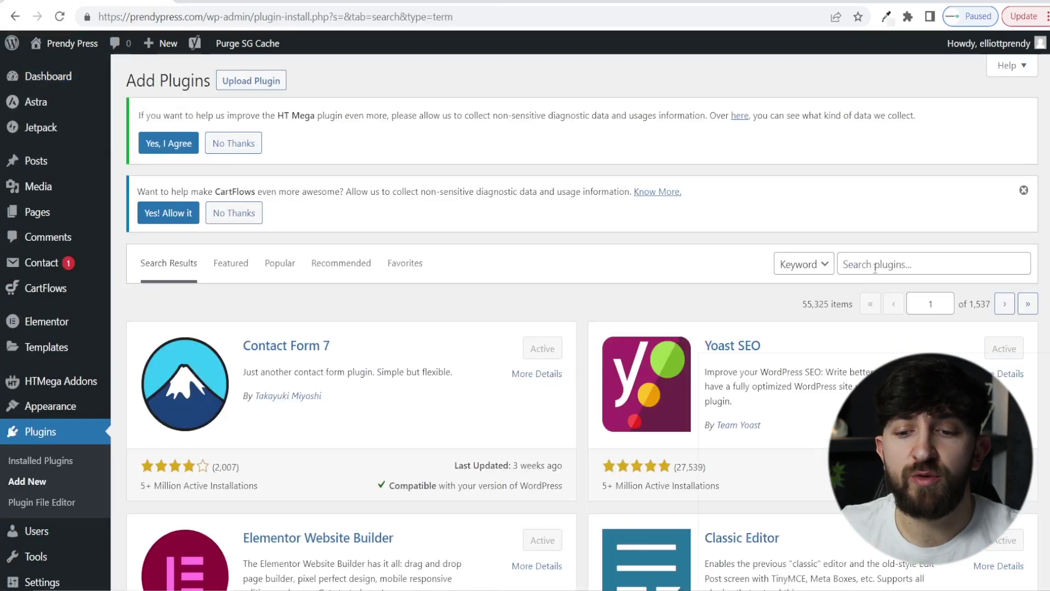
pyautogui.click(867, 265)
pyautogui.write('google reviews')
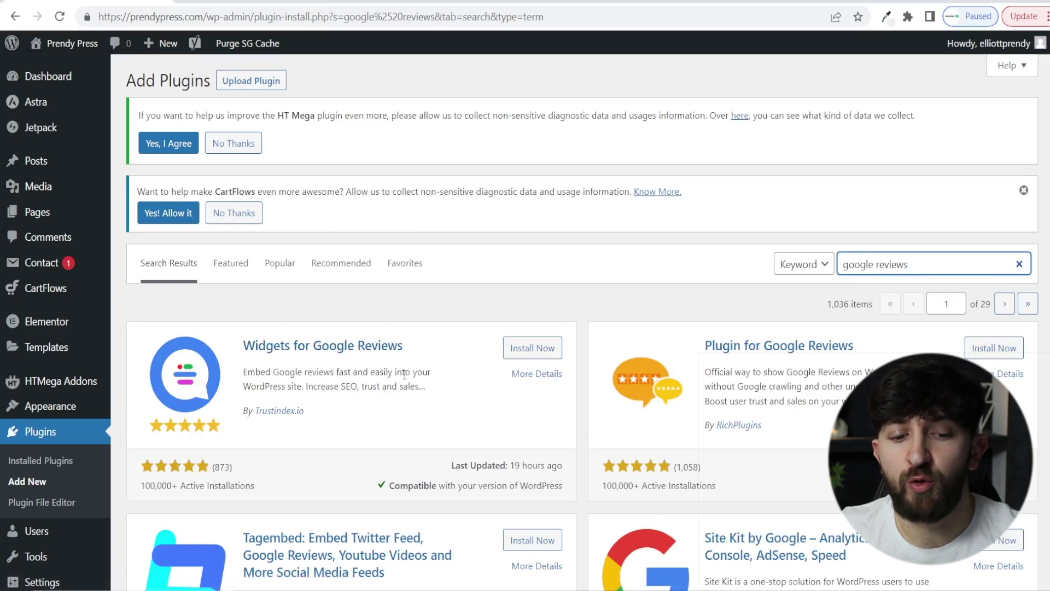
pyautogui.click(538, 351)
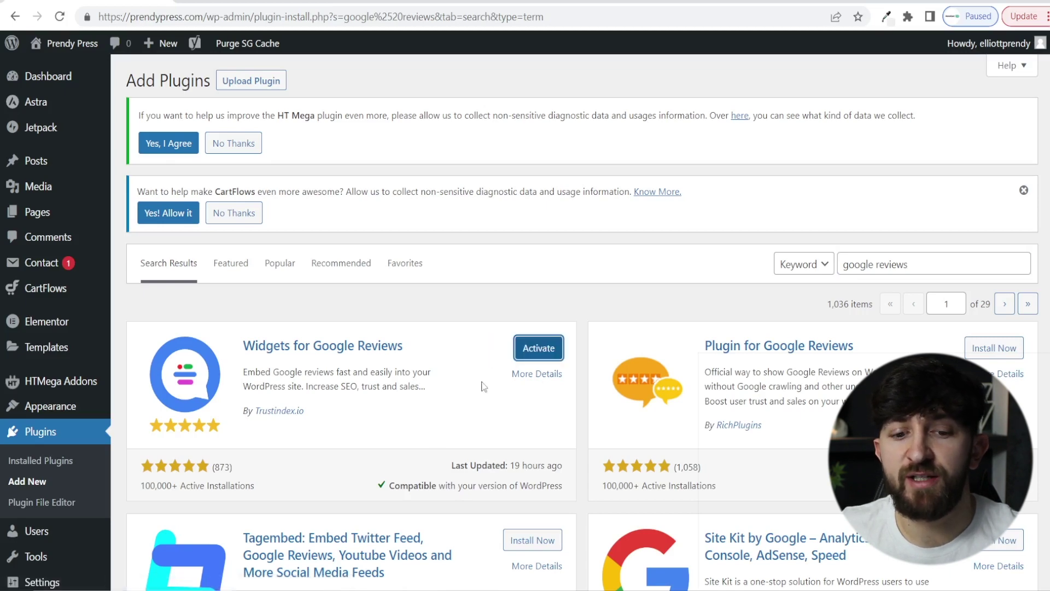
pyautogui.click(538, 349)
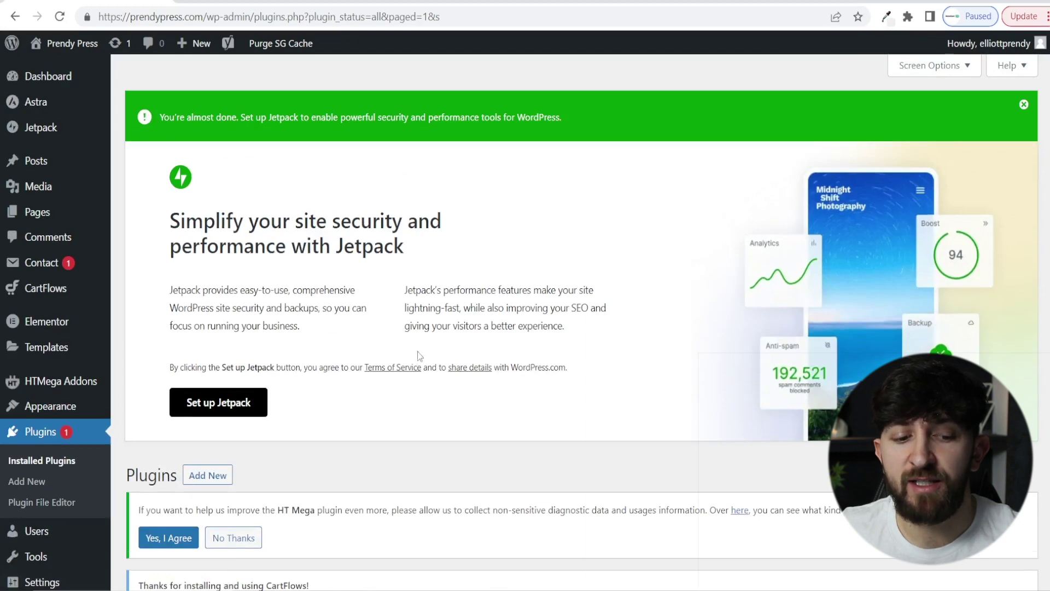
# Open Trustindex.io from the admin sidebar and start a Google connection in the Free Widget Configurator.
pyautogui.scroll(-3, 418, 351)
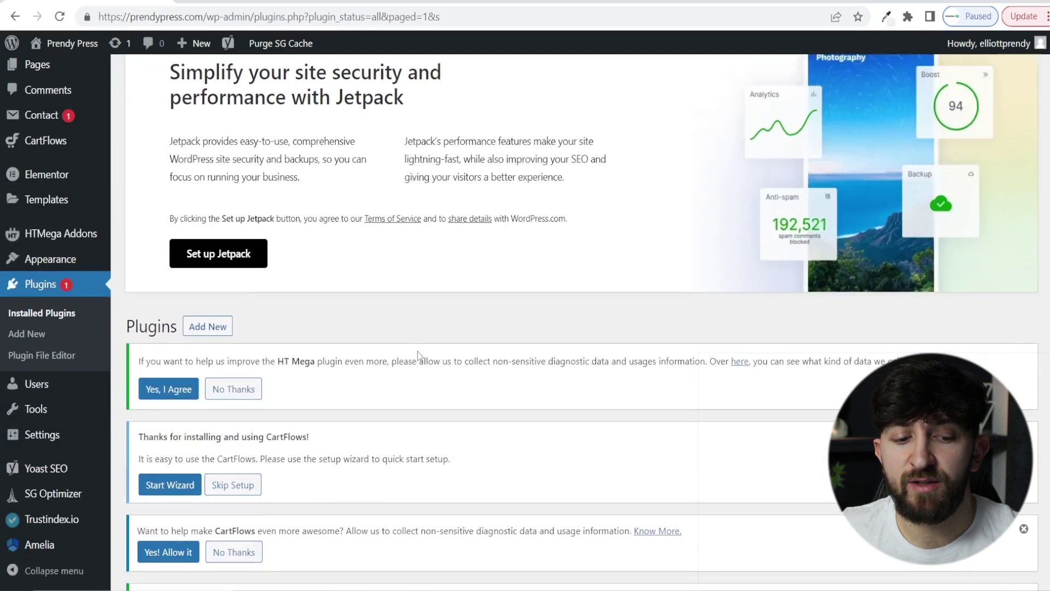
pyautogui.click(46, 521)
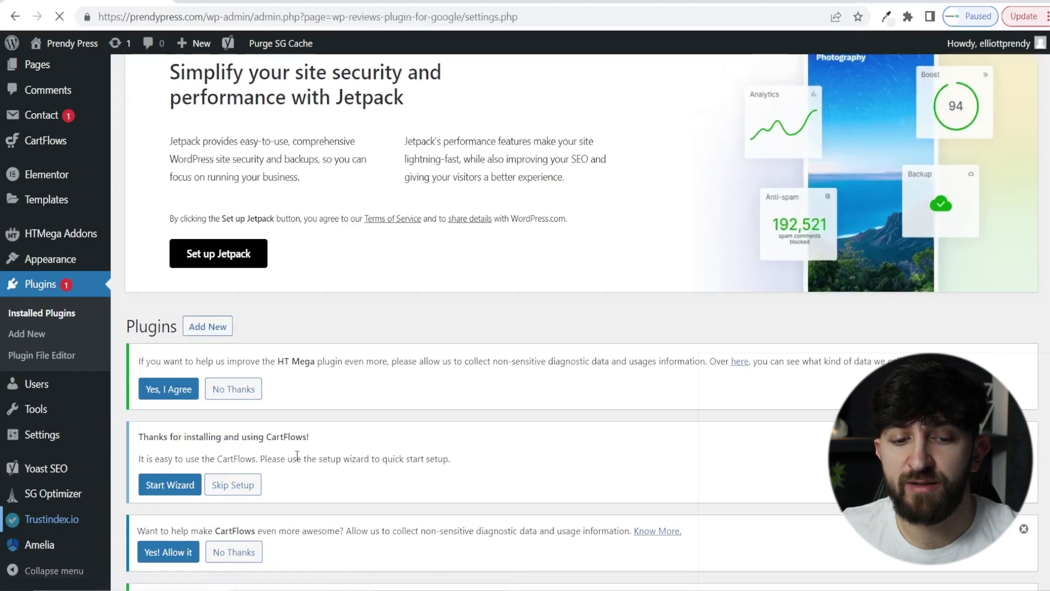
pyautogui.scroll(-5, 589, 304)
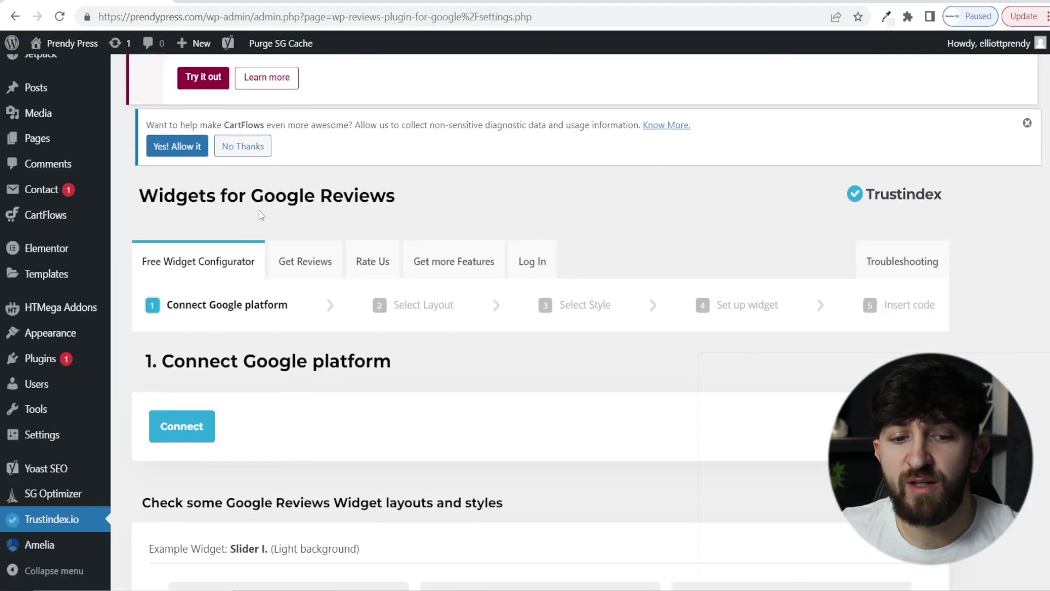
pyautogui.scroll(-1, 492, 197)
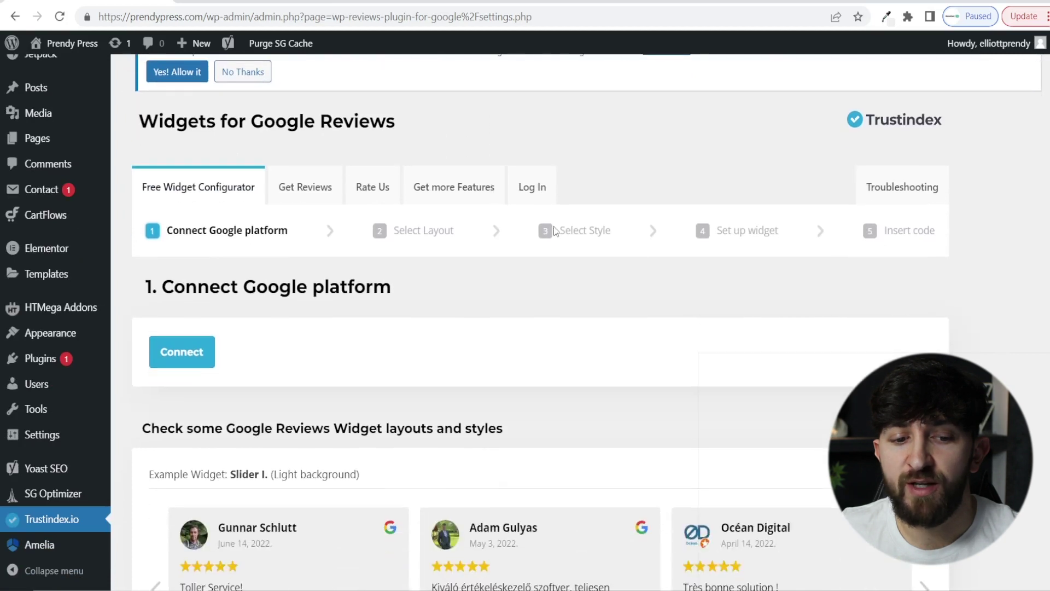
pyautogui.scroll(-1, 551, 252)
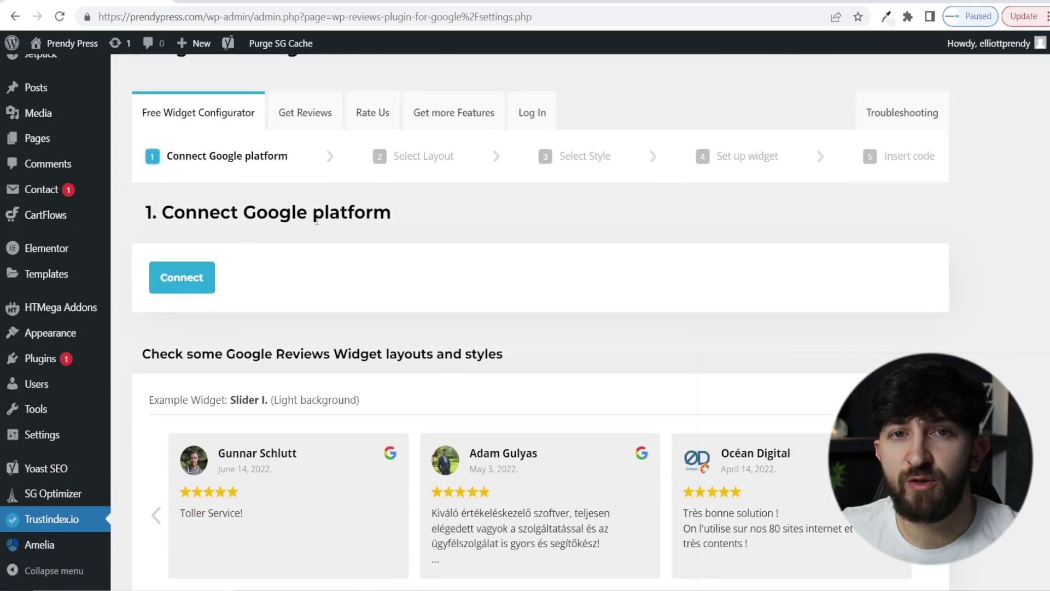
pyautogui.click(180, 276)
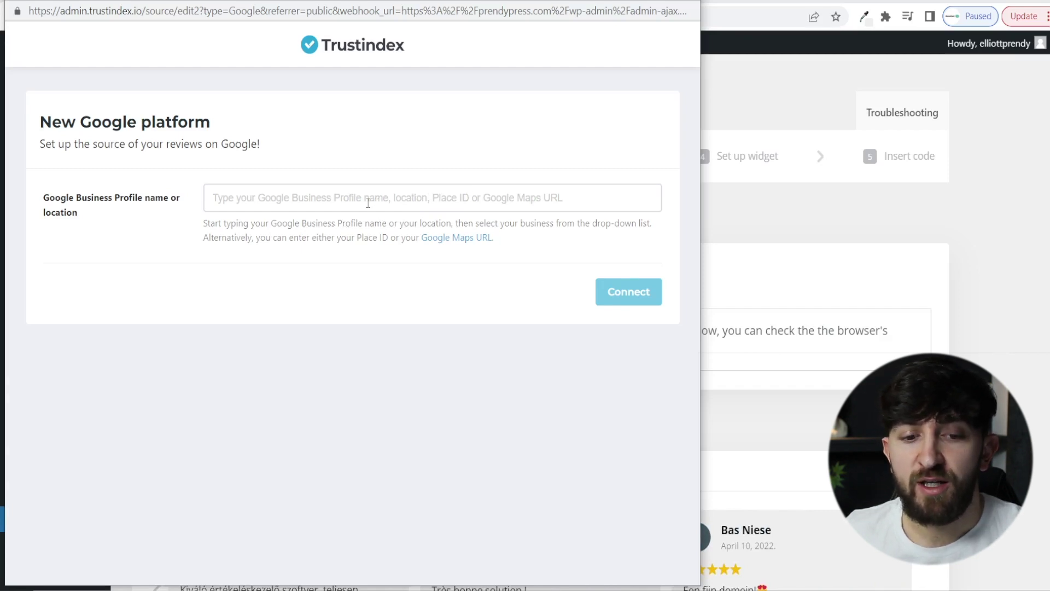
# Paste the business name and pick the Advanced Web Designs Ltd, Fore Street, Hertford suggestion.
pyautogui.write('Advanced Web Designs Ltd')
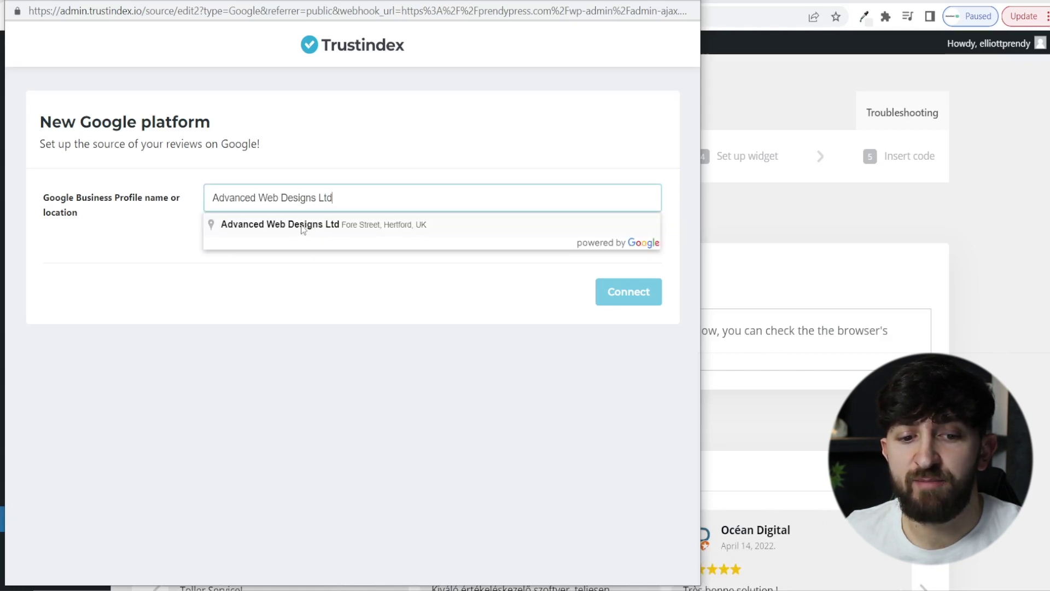
pyautogui.click(273, 229)
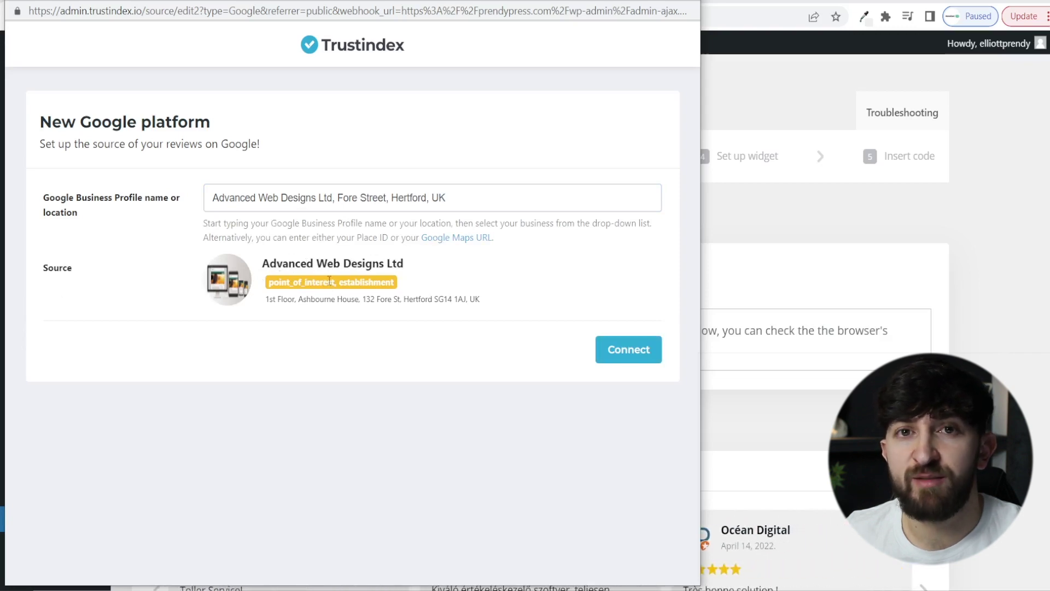
# Connect Advanced Web Designs Ltd as the review source and filter the layouts to Slider.
pyautogui.click(628, 352)
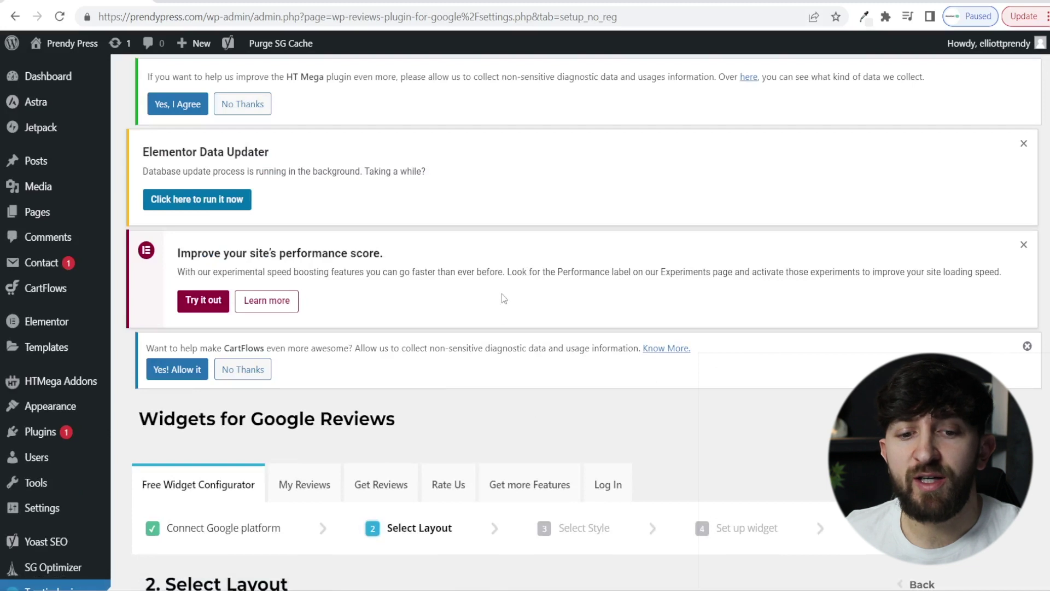
pyautogui.scroll(-4, 529, 258)
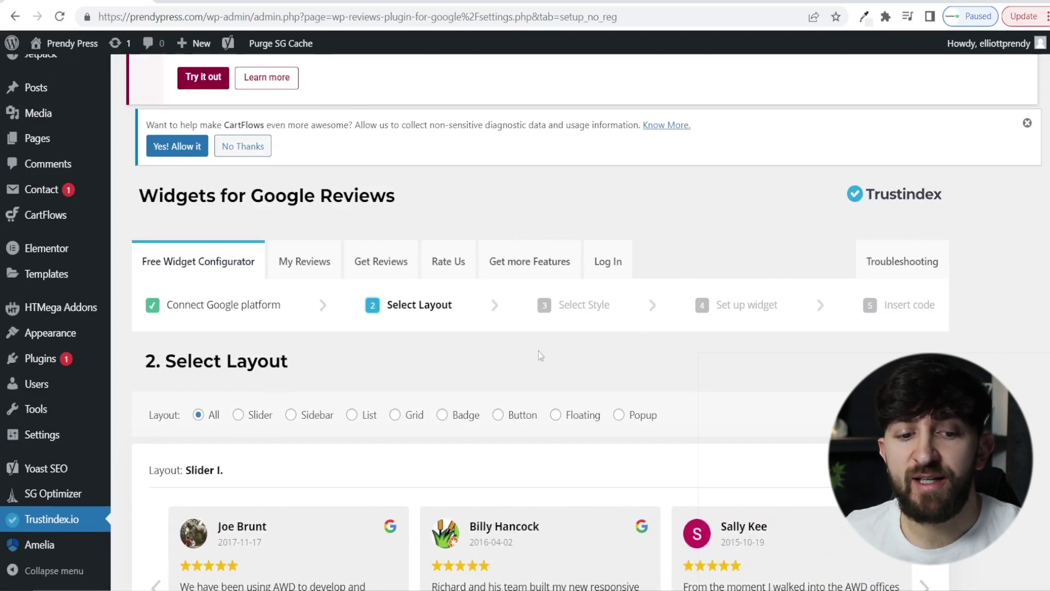
pyautogui.scroll(-3, 452, 347)
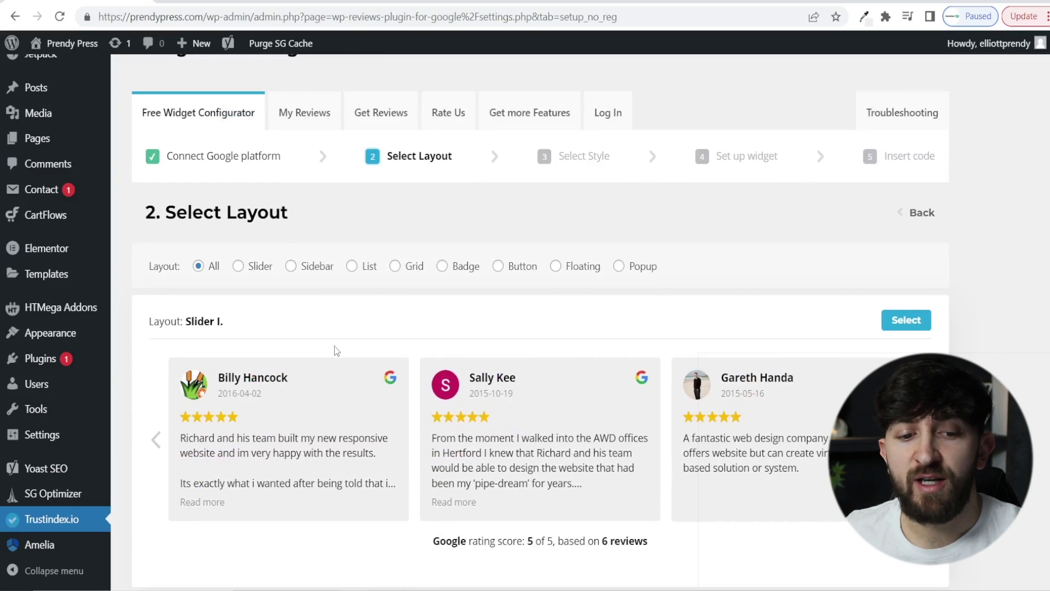
pyautogui.click(240, 268)
pyautogui.scroll(-4, 448, 378)
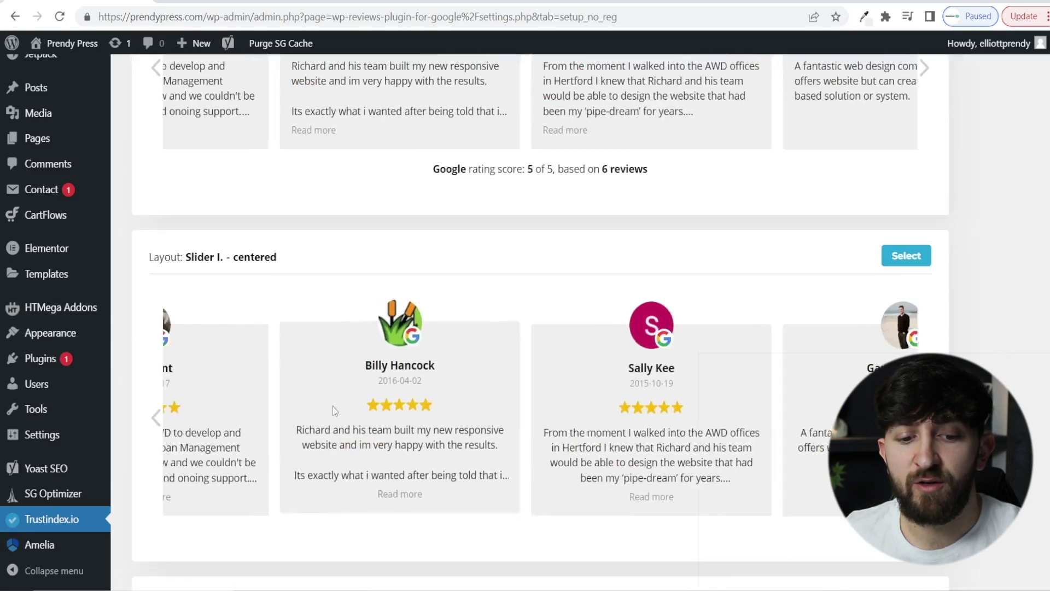
pyautogui.scroll(2, 368, 239)
pyautogui.scroll(2, 365, 234)
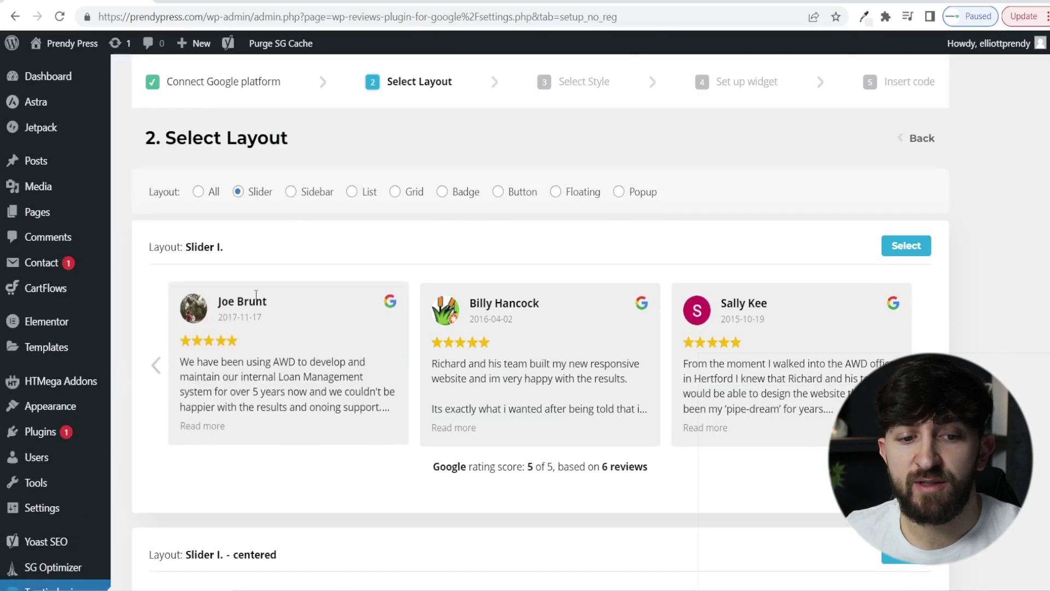
pyautogui.scroll(-10, 438, 376)
pyautogui.scroll(-9, 471, 321)
pyautogui.scroll(14, 542, 363)
pyautogui.scroll(6, 546, 362)
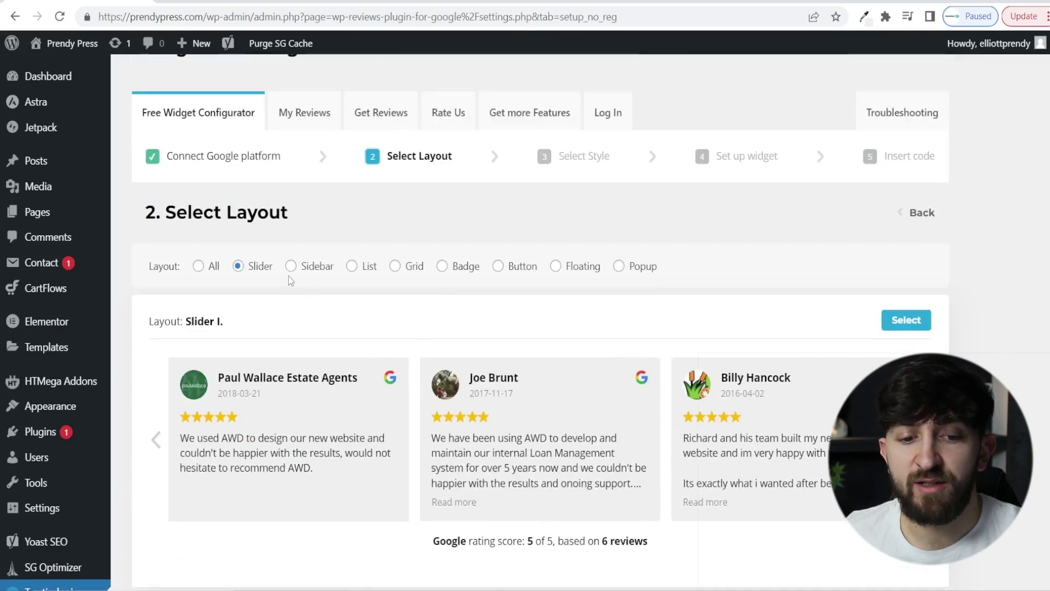
# Browse the Sidebar, List, Grid, Badge, Button, Floating and Popup layouts, then return to Slider layouts.
pyautogui.click(290, 266)
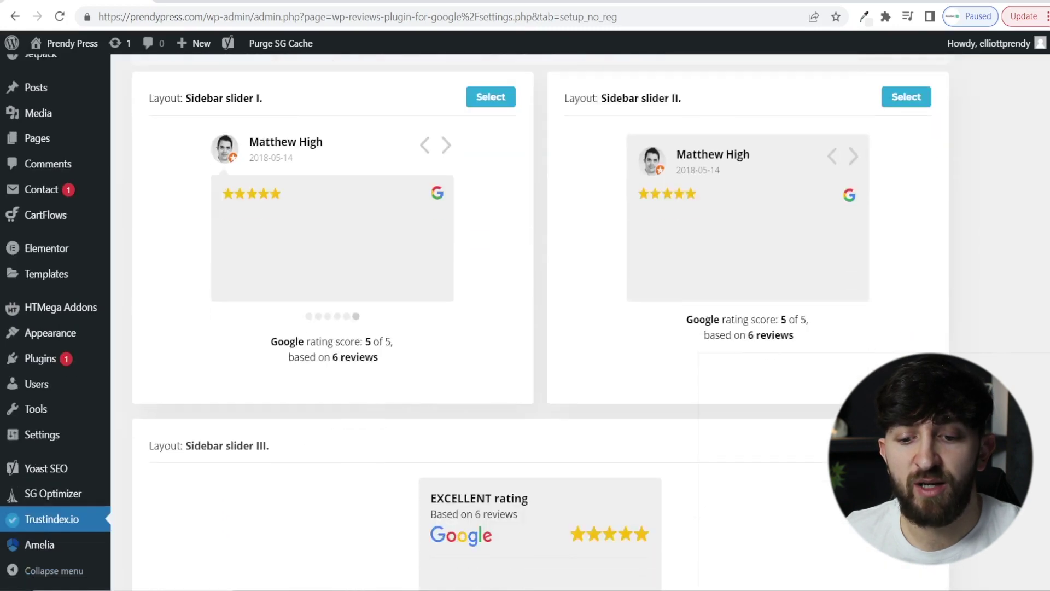
pyautogui.scroll(-4, 750, 346)
pyautogui.scroll(3, 750, 346)
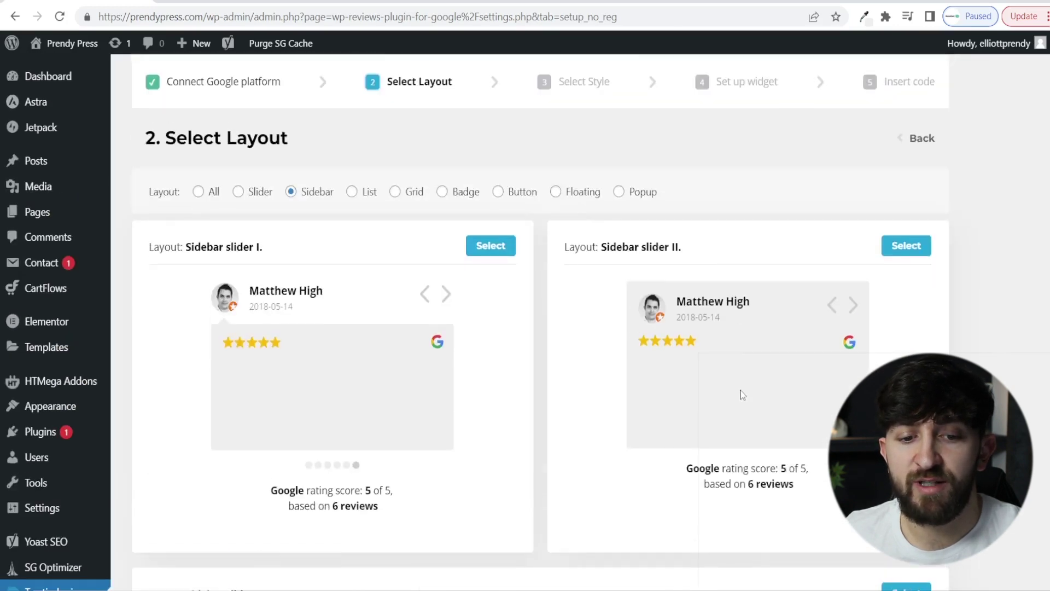
pyautogui.click(366, 196)
pyautogui.scroll(-3, 612, 429)
pyautogui.scroll(3, 626, 376)
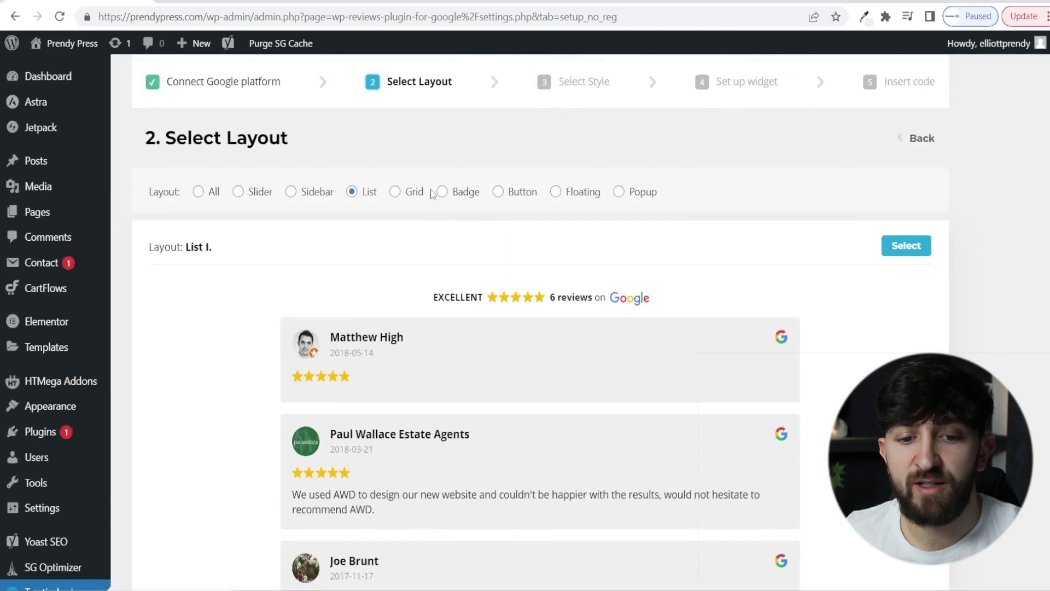
pyautogui.click(404, 195)
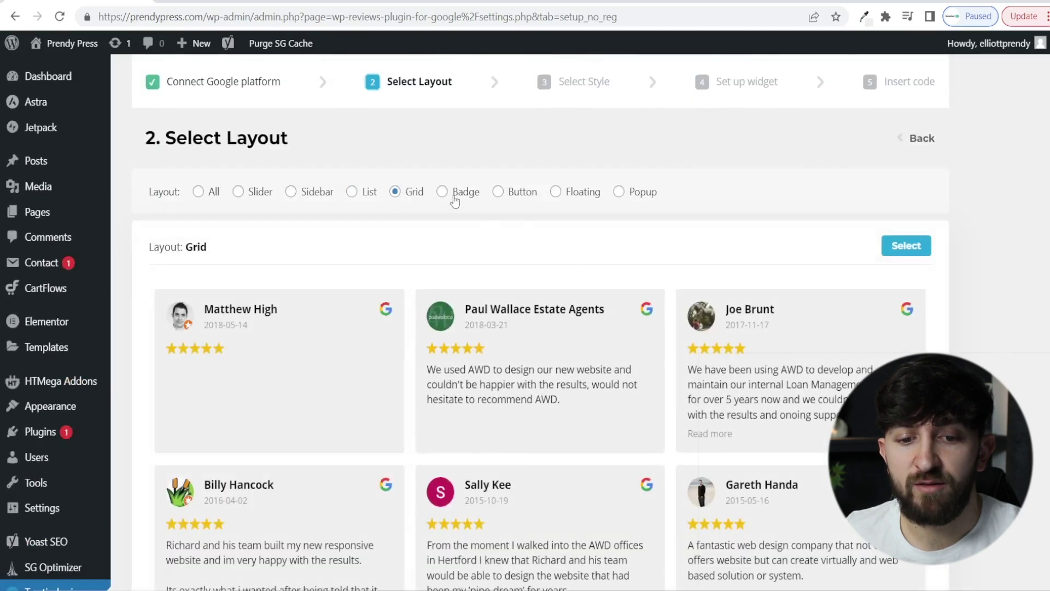
pyautogui.click(453, 197)
pyautogui.click(520, 195)
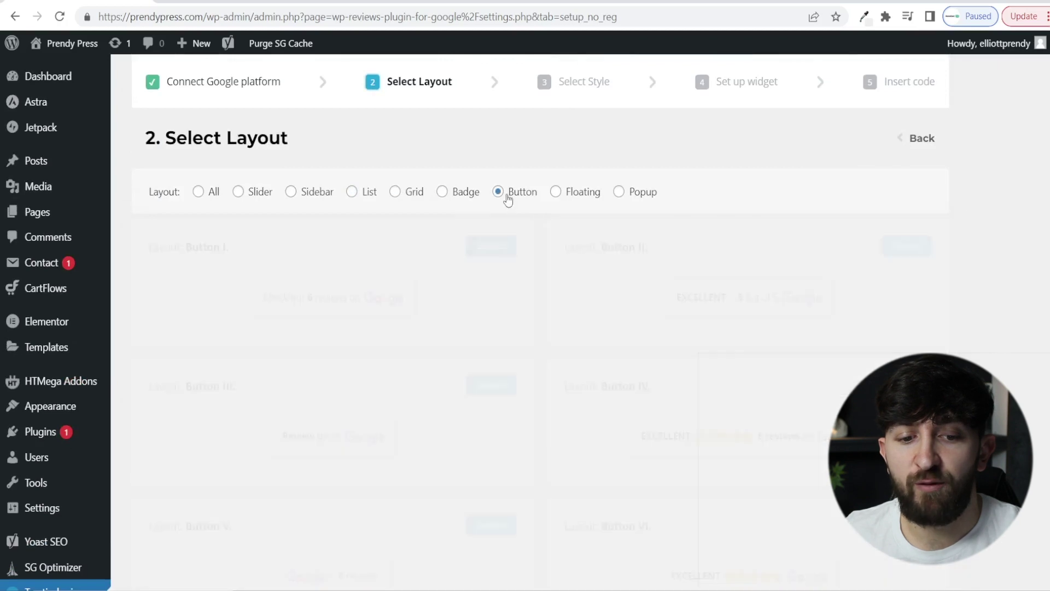
pyautogui.click(569, 194)
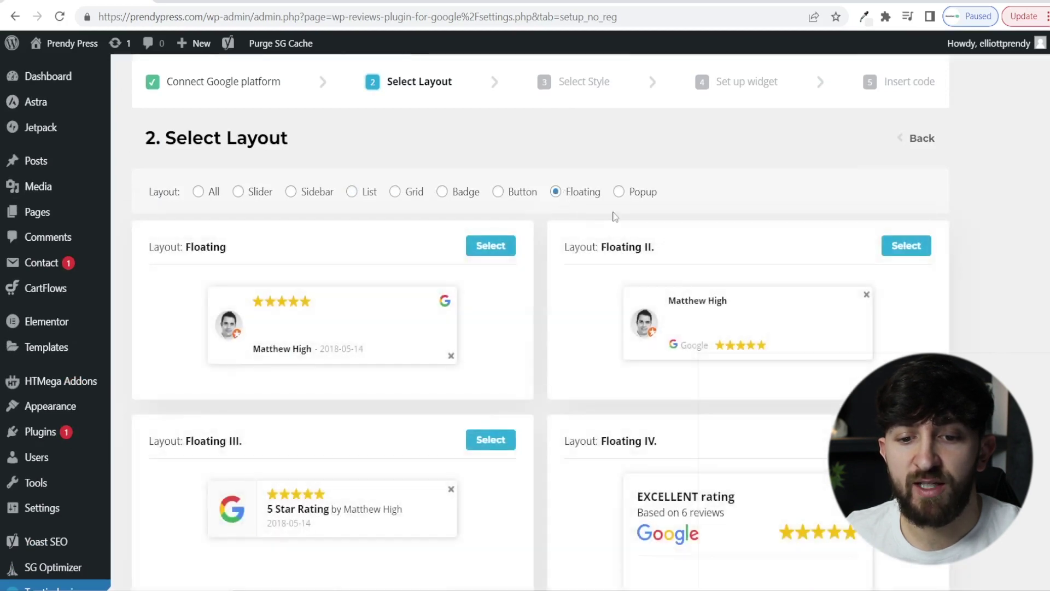
pyautogui.click(618, 194)
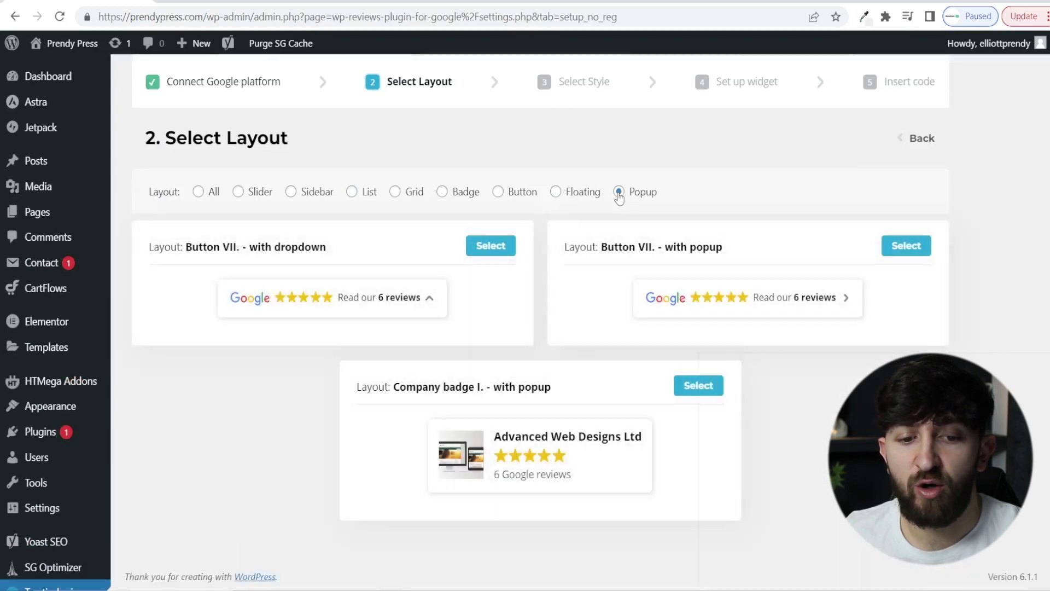
pyautogui.click(238, 193)
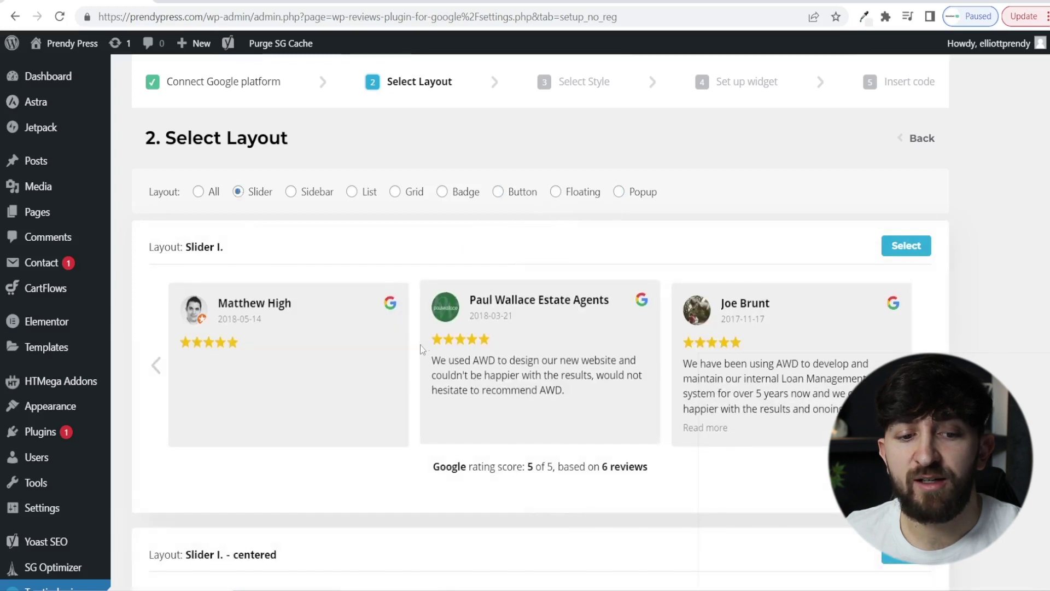
pyautogui.scroll(-5, 442, 334)
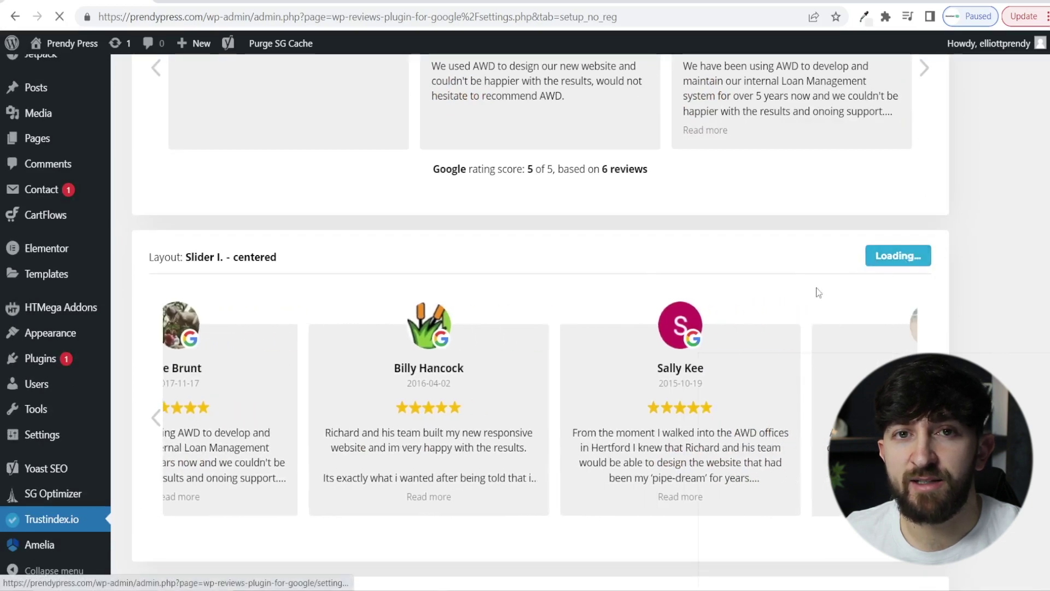
pyautogui.scroll(-5, 664, 279)
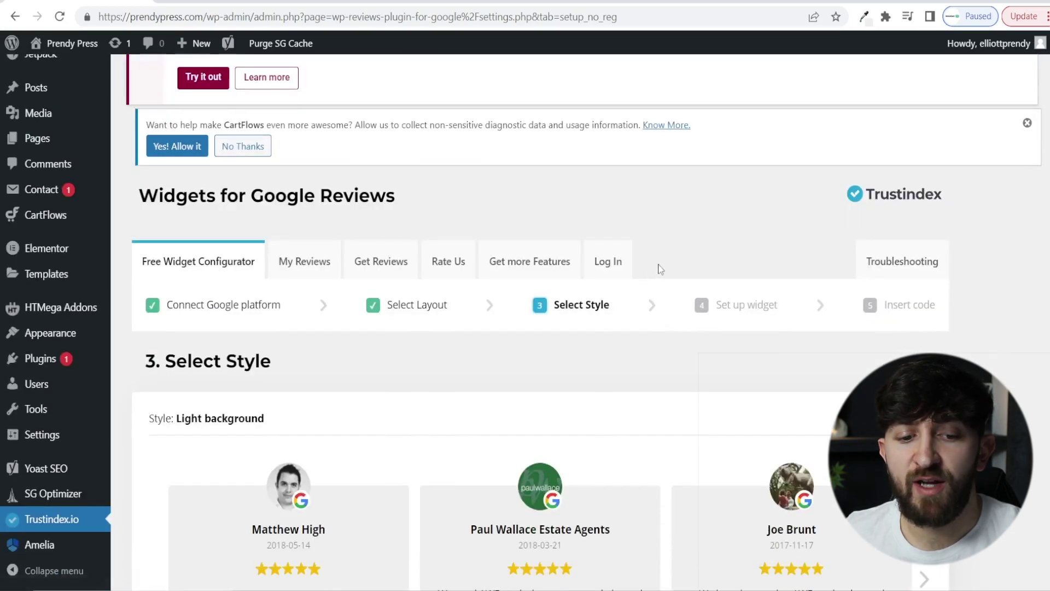
pyautogui.scroll(-3, 658, 262)
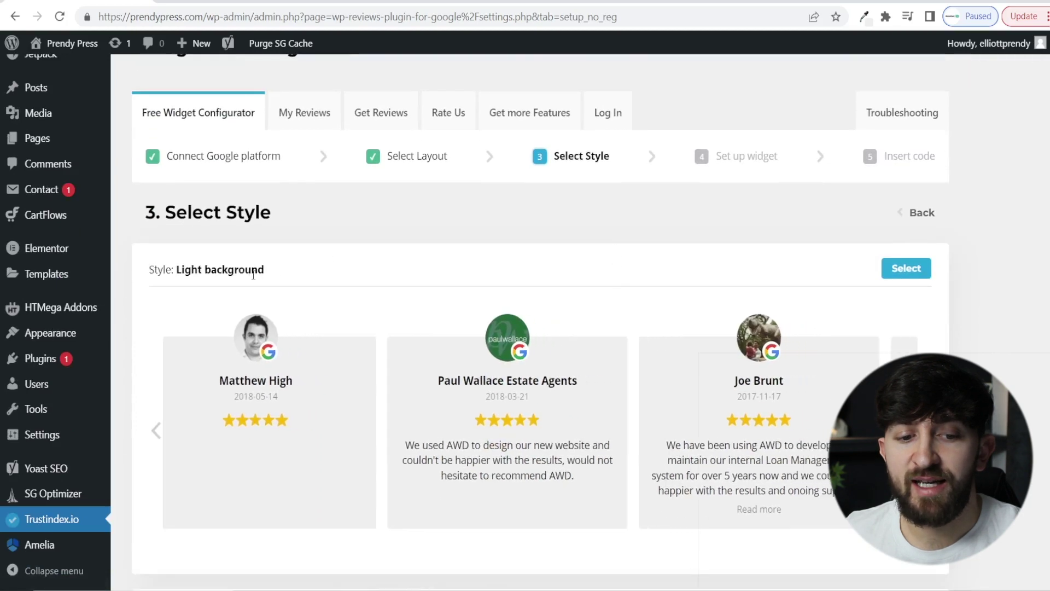
pyautogui.scroll(-6, 457, 246)
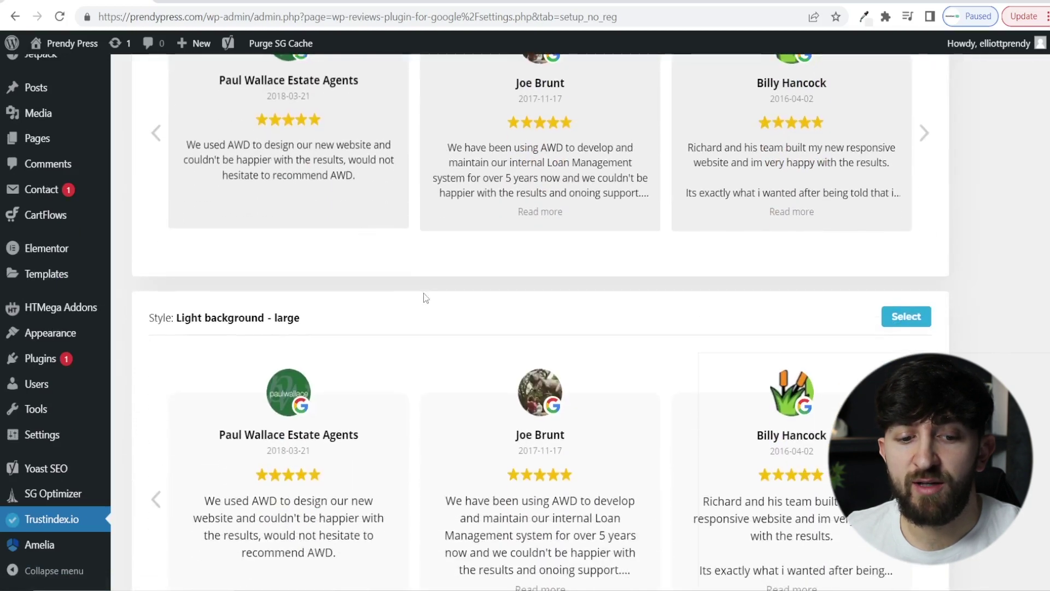
pyautogui.scroll(-2, 436, 304)
pyautogui.scroll(-3, 379, 265)
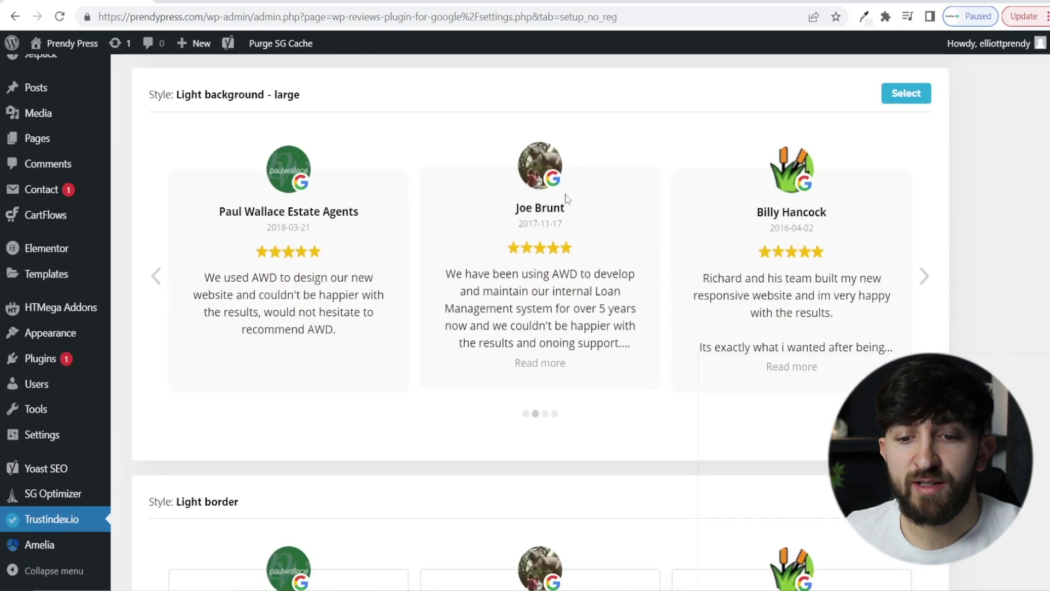
pyautogui.scroll(-6, 624, 213)
pyautogui.scroll(-13, 426, 244)
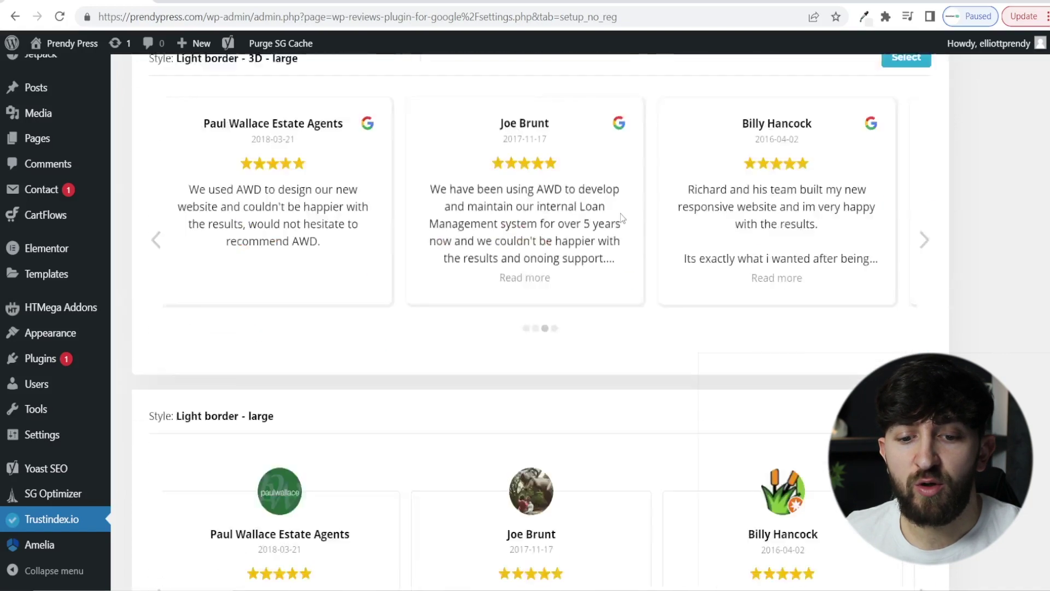
pyautogui.scroll(7, 623, 217)
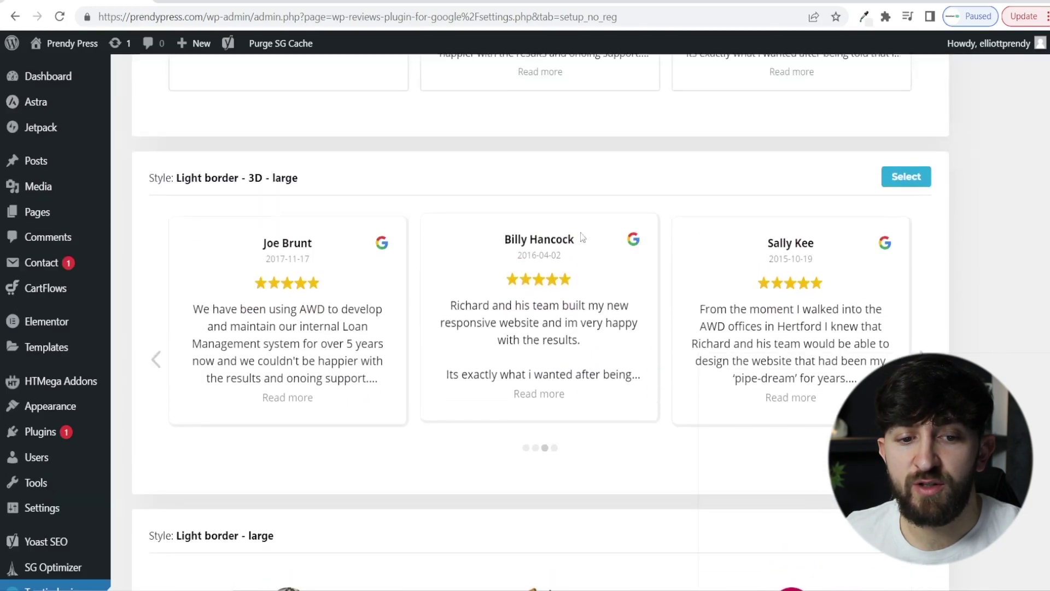
pyautogui.scroll(-3, 611, 217)
pyautogui.scroll(-19, 611, 217)
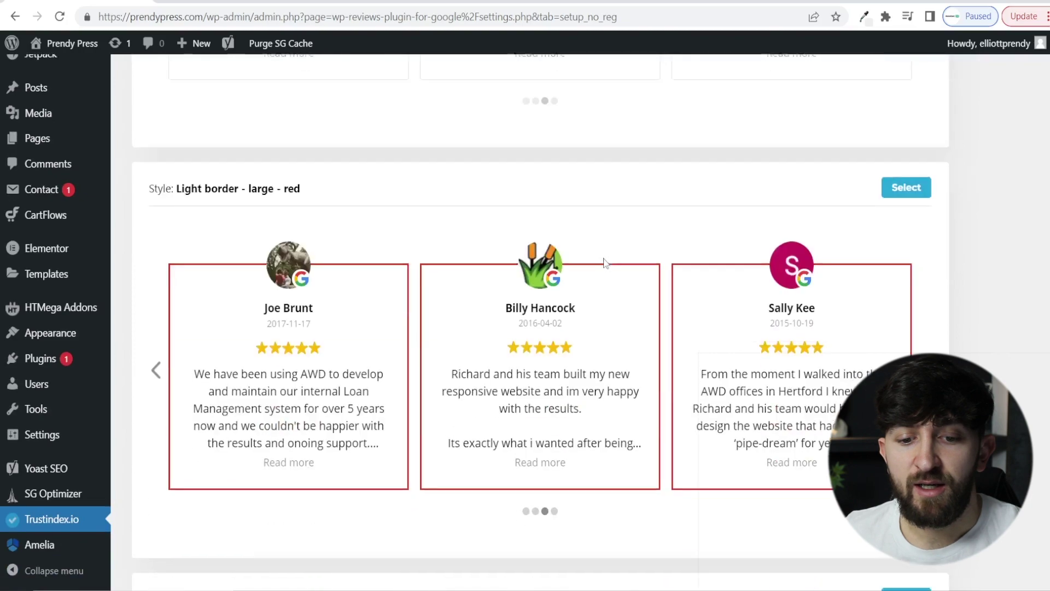
pyautogui.scroll(-15, 527, 151)
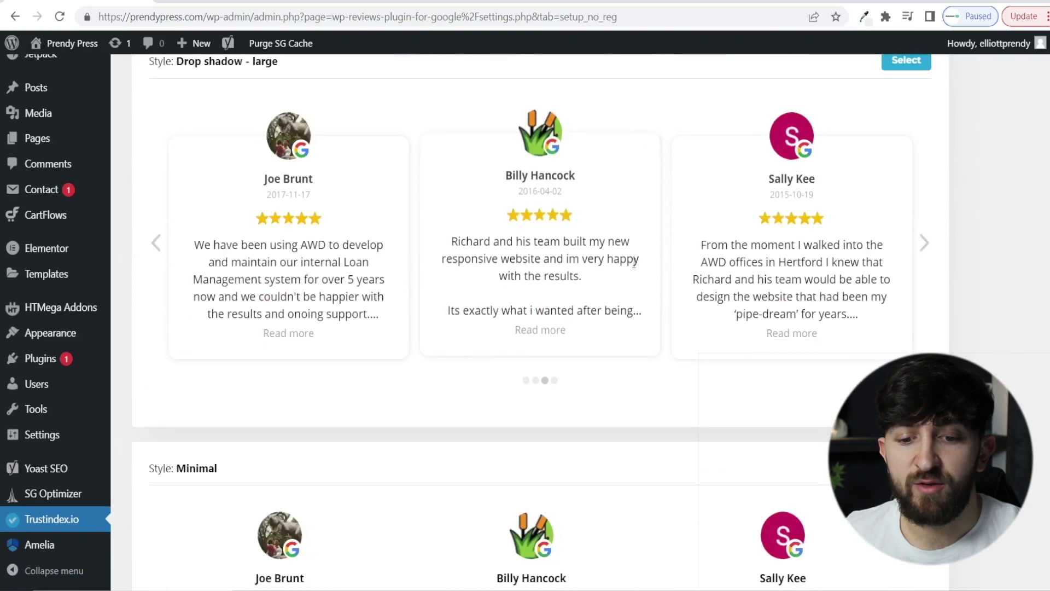
pyautogui.scroll(-5, 682, 306)
pyautogui.scroll(20, 681, 304)
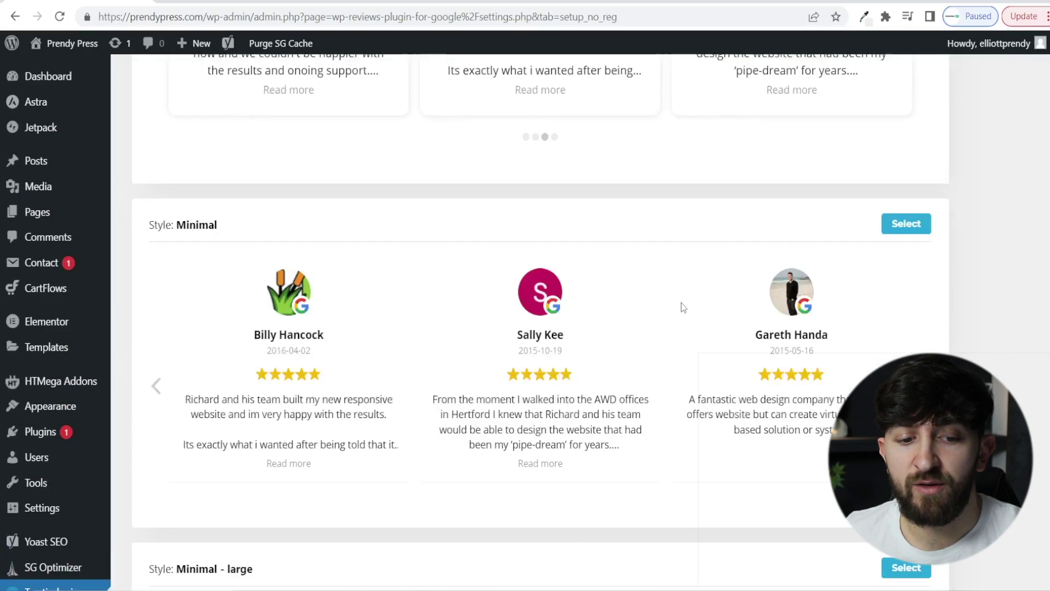
pyautogui.scroll(16, 682, 305)
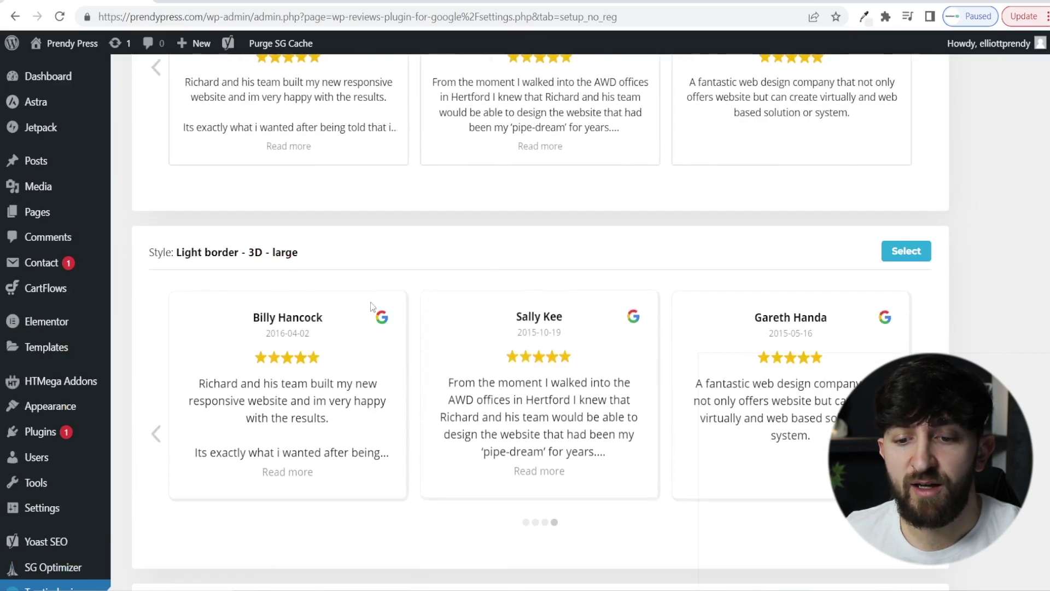
# Choose the Light border - 3D - large review style.
pyautogui.click(905, 252)
pyautogui.scroll(-4, 720, 260)
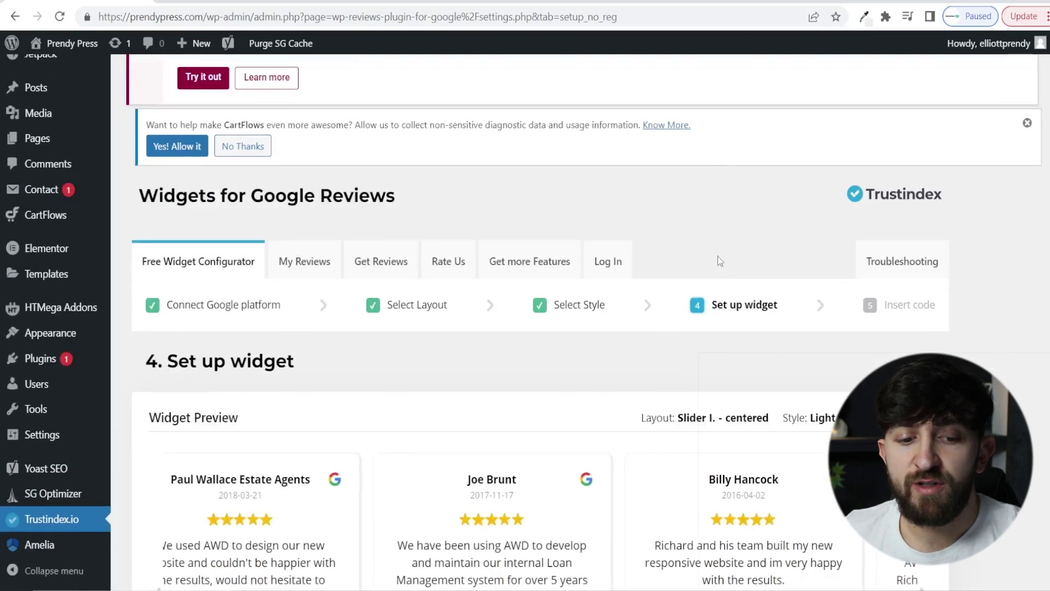
pyautogui.scroll(-7, 718, 260)
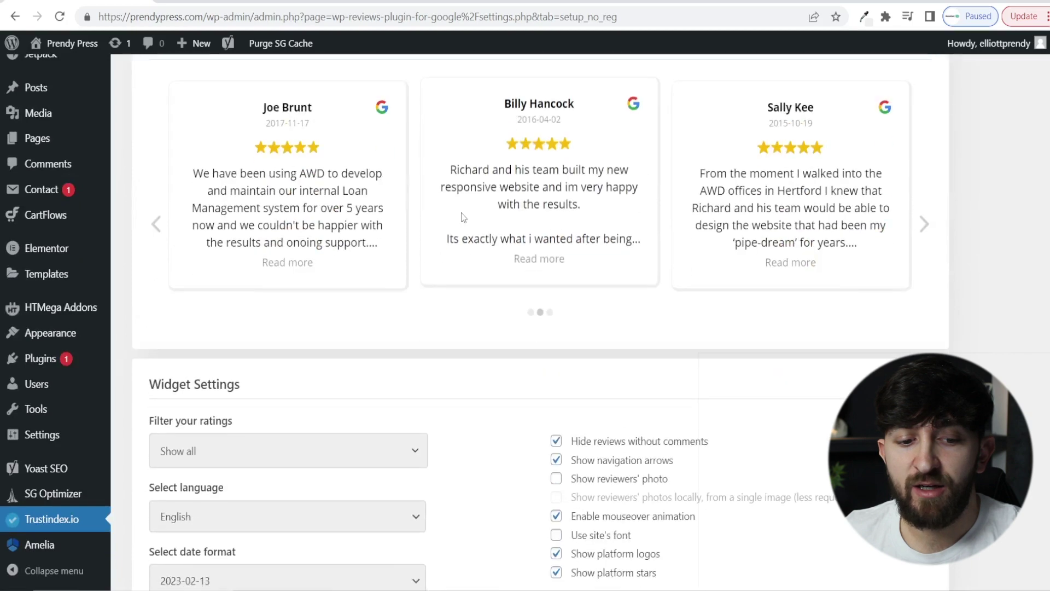
pyautogui.scroll(-4, 467, 225)
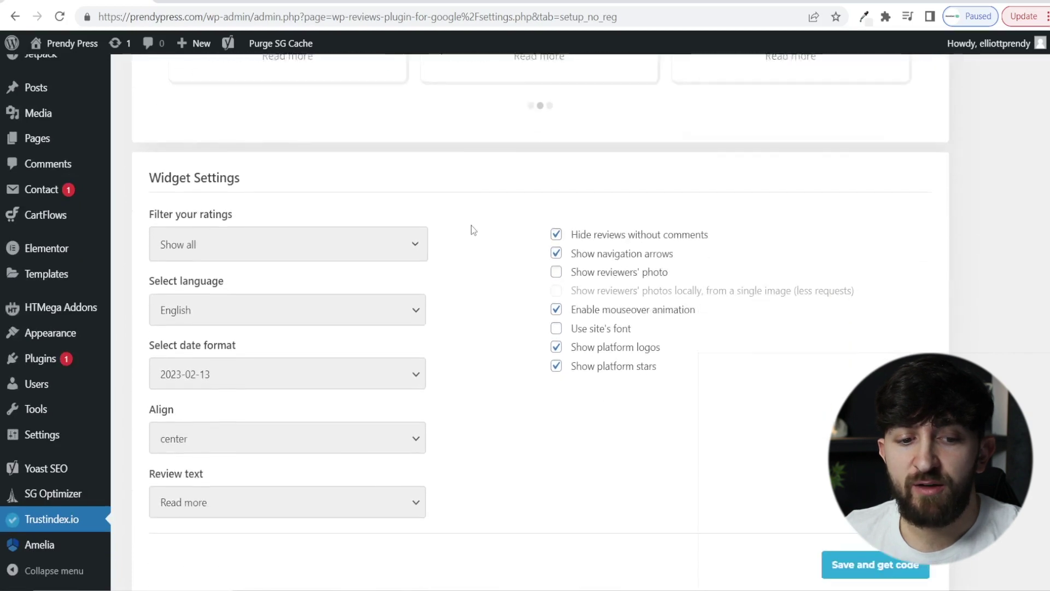
# Keep the ratings filter on Show all and the review text on Read more.
pyautogui.click(222, 234)
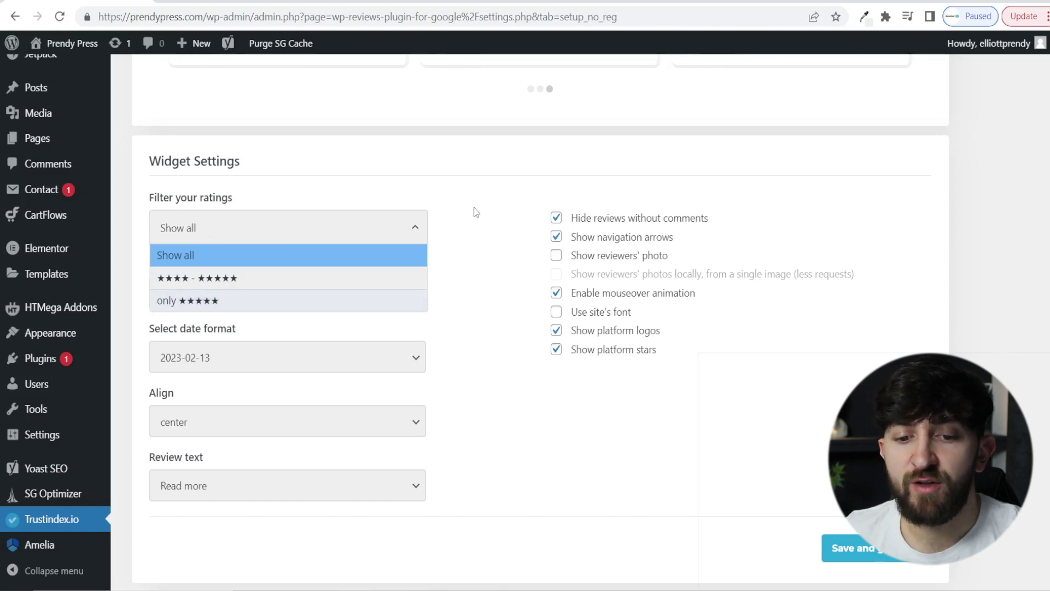
pyautogui.click(491, 181)
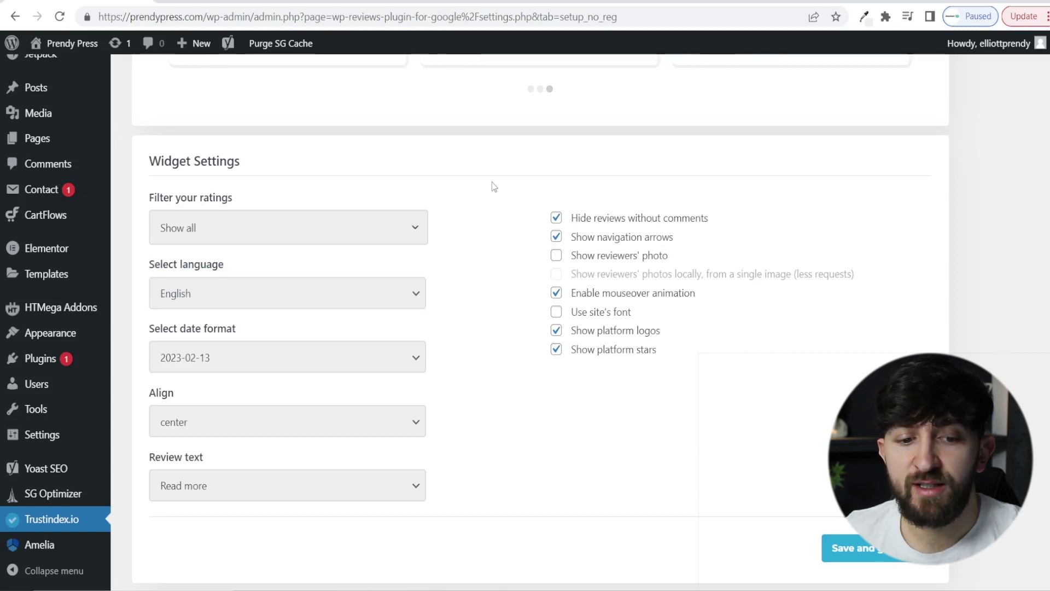
pyautogui.click(214, 496)
pyautogui.click(214, 495)
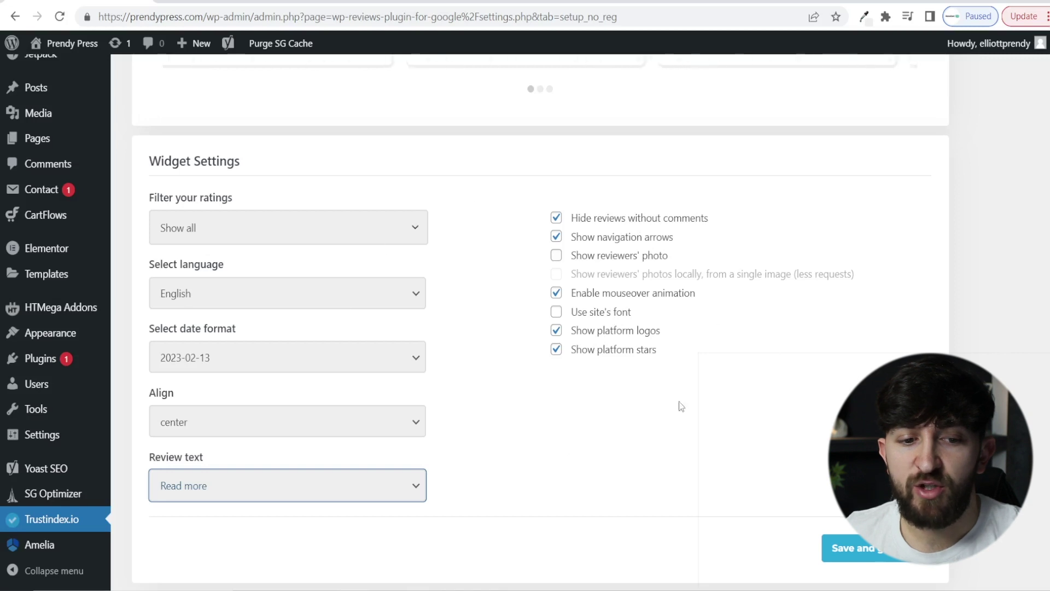
pyautogui.scroll(-1, 518, 303)
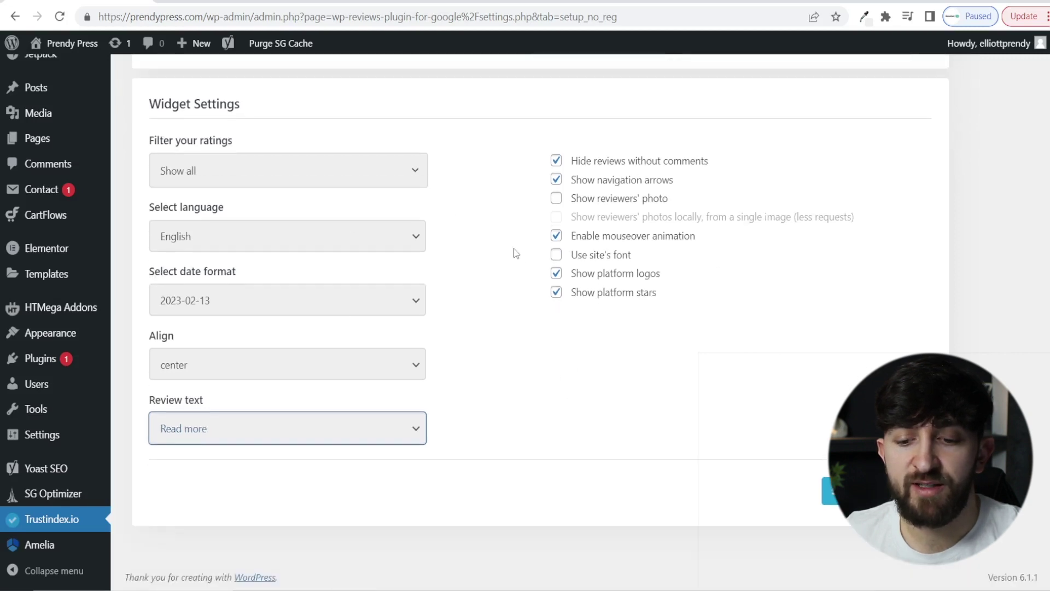
# Save the widget, copy the [trustindex no-registration=google] shortcode, and go to the Prendy Press homepage.
pyautogui.click(830, 490)
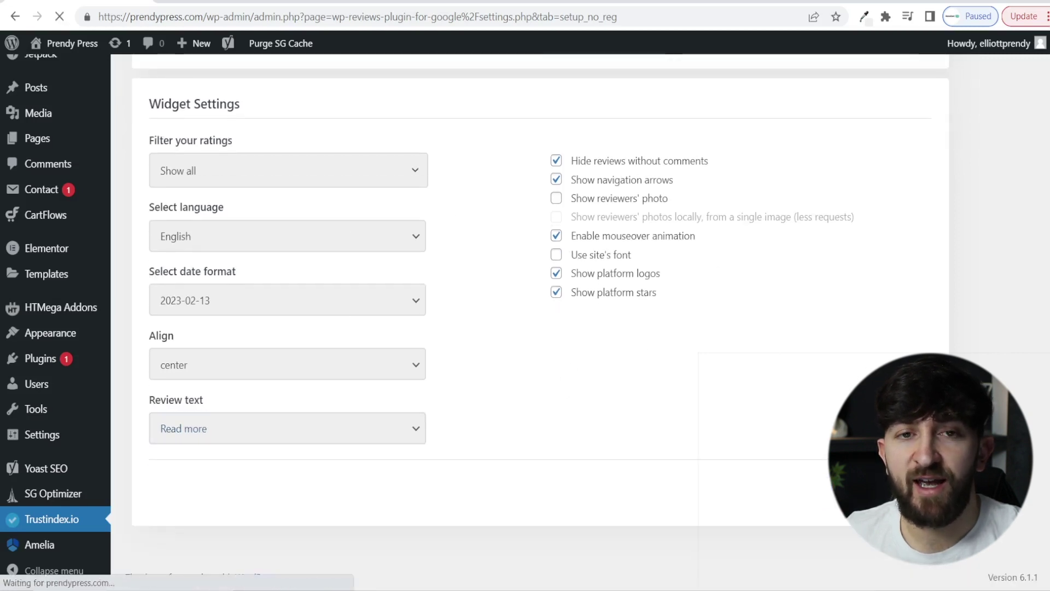
pyautogui.scroll(-7, 755, 312)
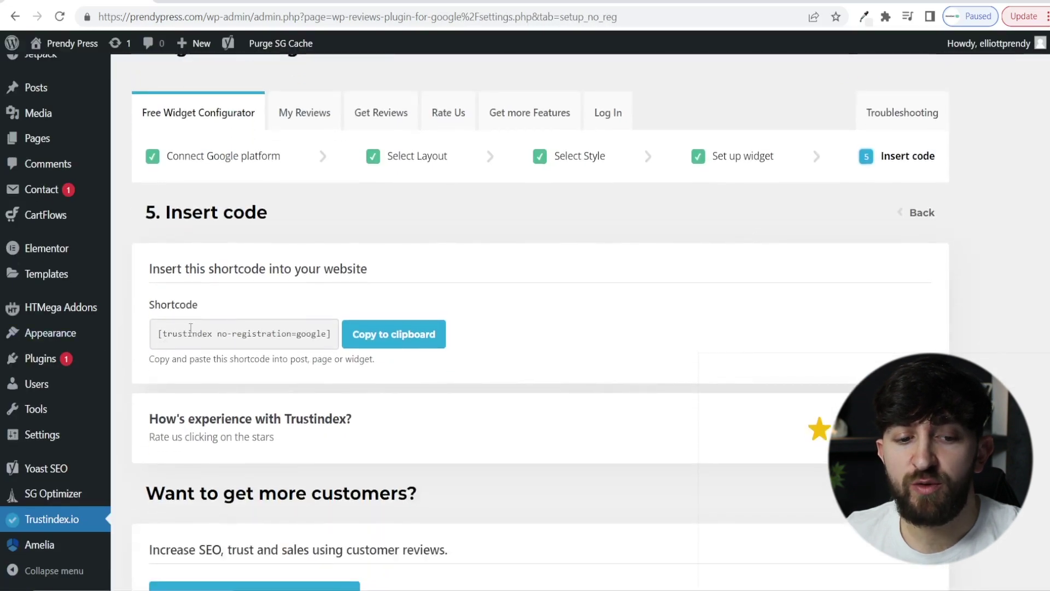
pyautogui.click(385, 339)
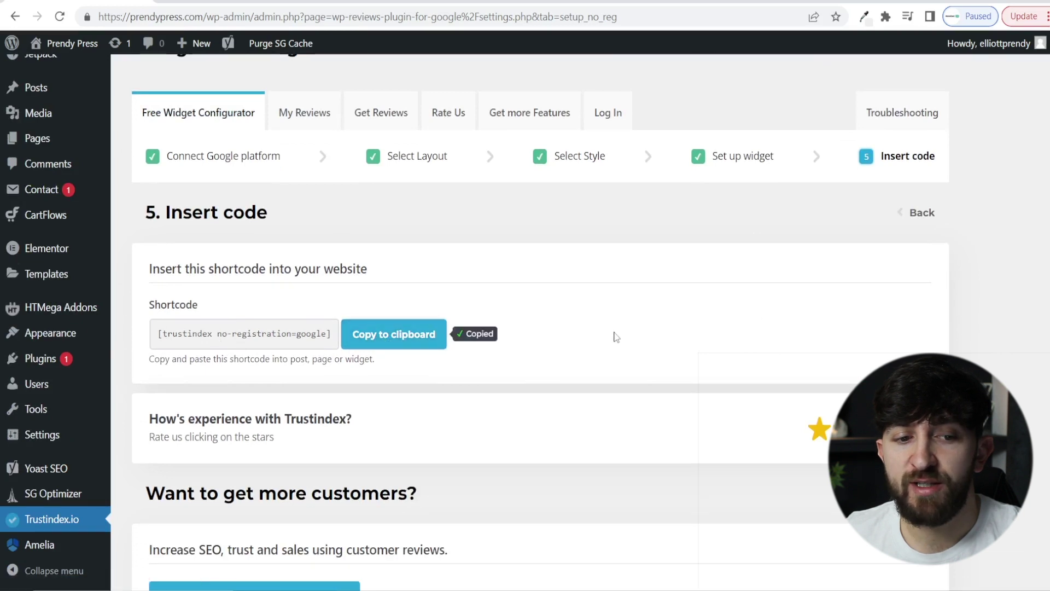
pyautogui.click(65, 46)
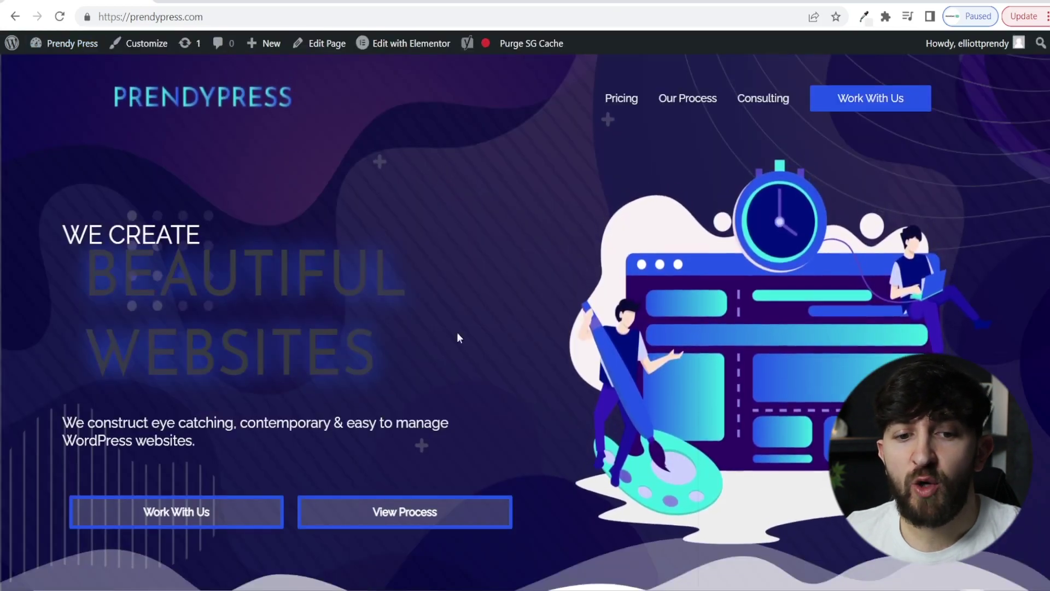
# Open the homepage in Elementor and add a single-column section above the footer.
pyautogui.click(402, 44)
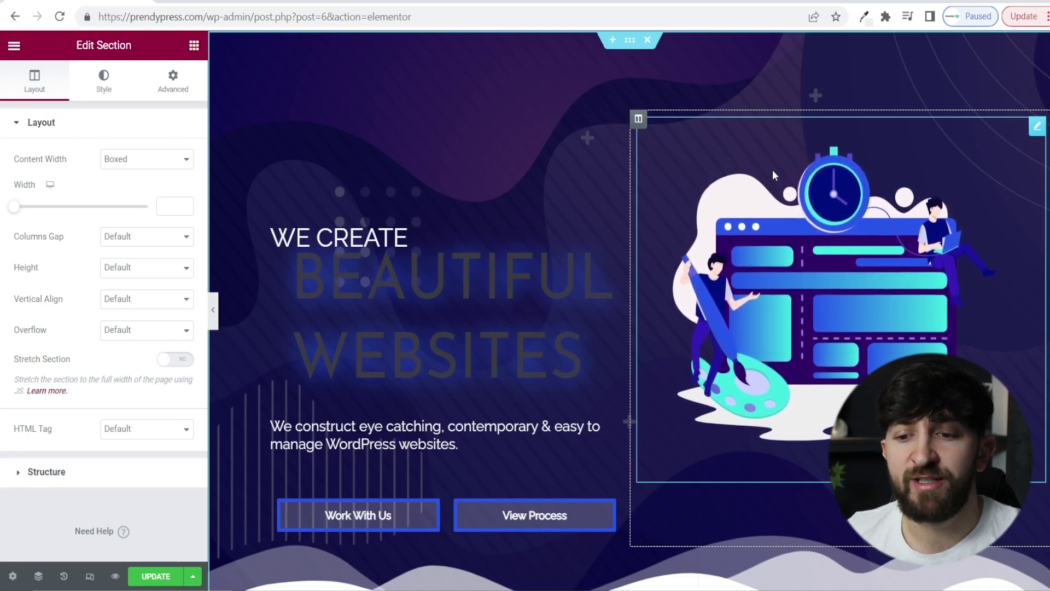
pyautogui.scroll(-15, 629, 310)
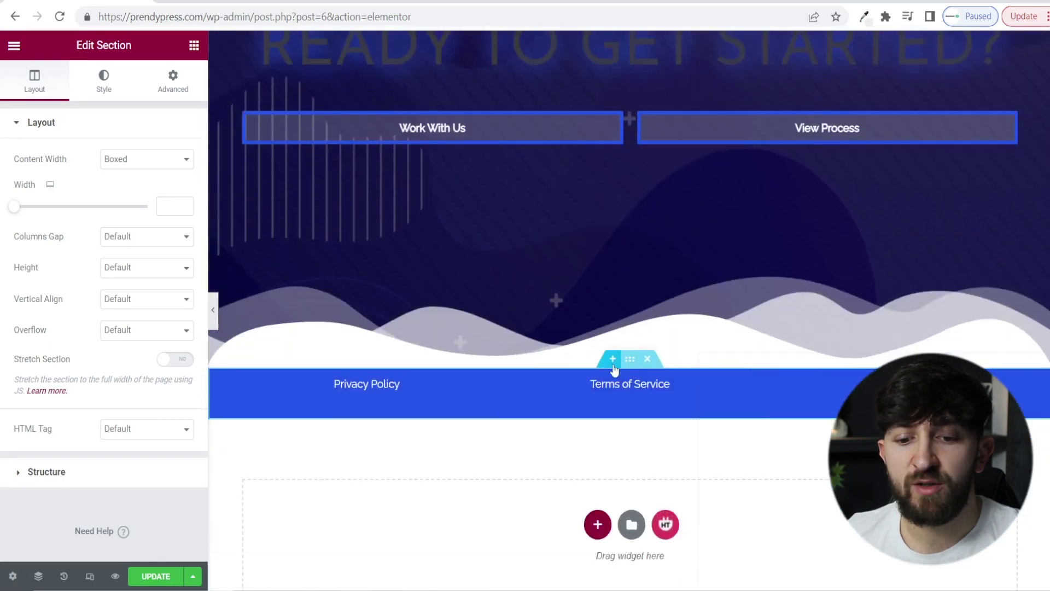
pyautogui.click(613, 358)
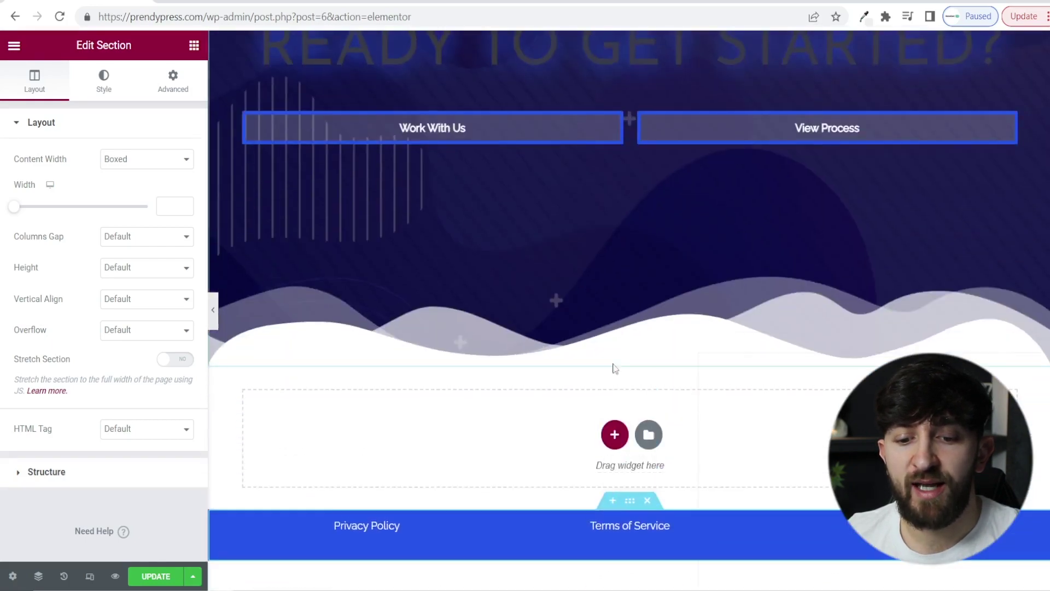
pyautogui.click(614, 436)
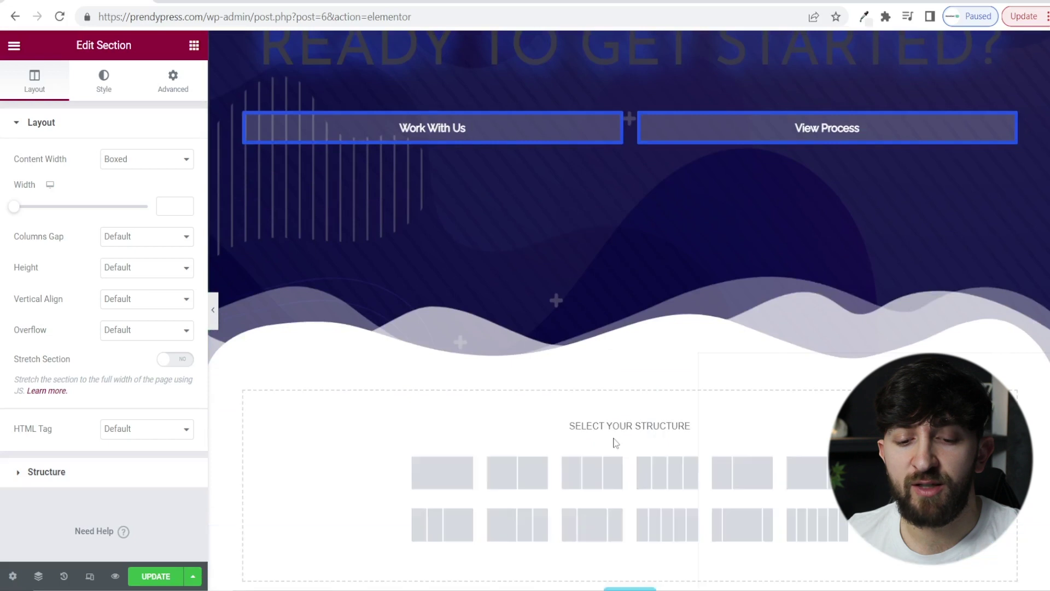
pyautogui.click(449, 479)
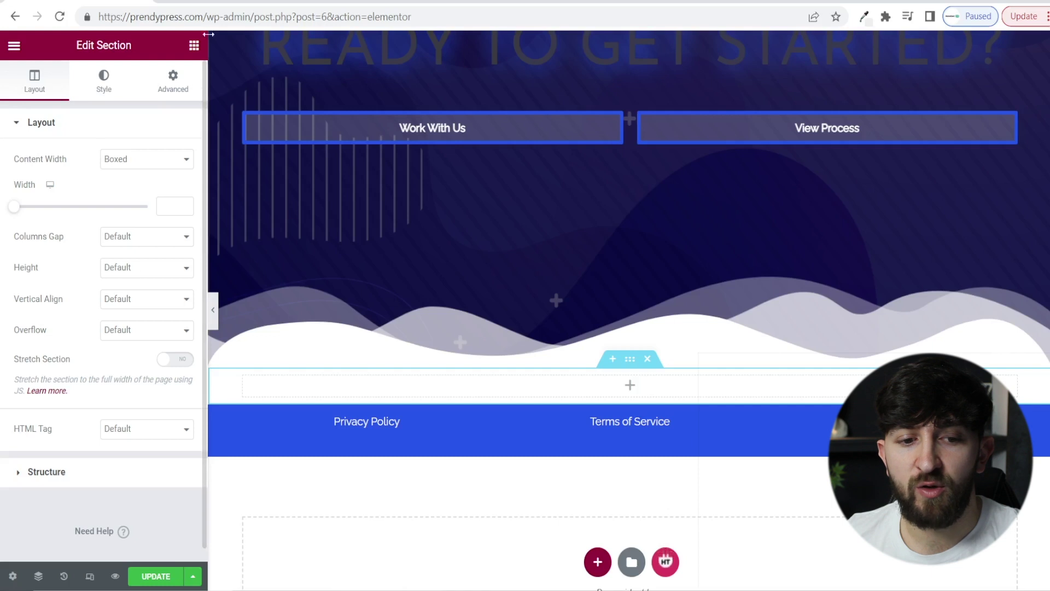
# Place a Shortcode widget in the new section and paste [trustindex no-registration=google] into it.
pyautogui.click(194, 45)
pyautogui.click(55, 109)
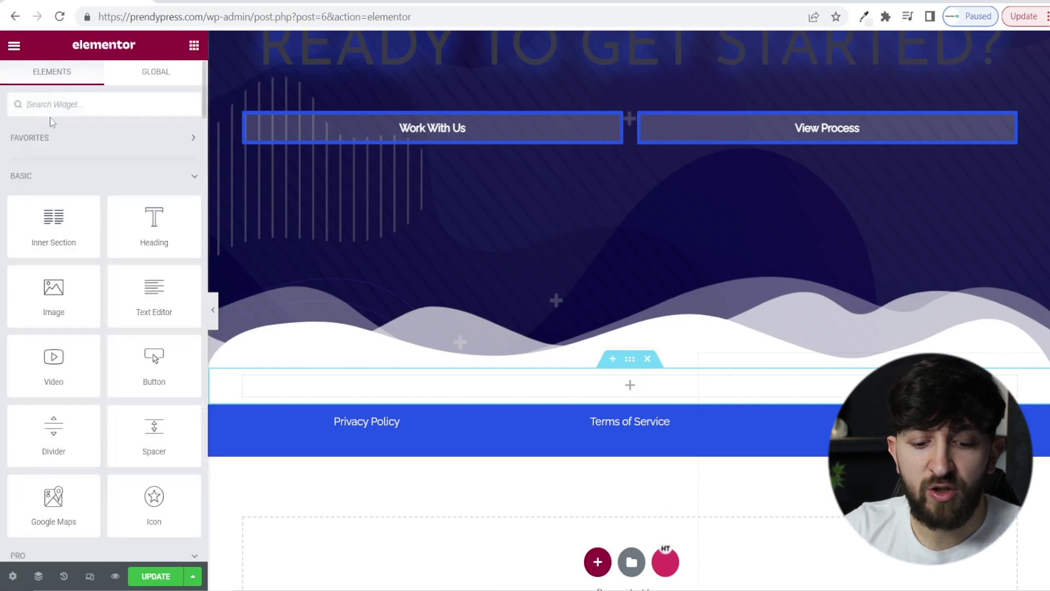
pyautogui.write('short')
pyautogui.moveTo(53, 156); pyautogui.dragTo(632, 392)
pyautogui.click(51, 228)
pyautogui.hotkey('ctrl', 'v')
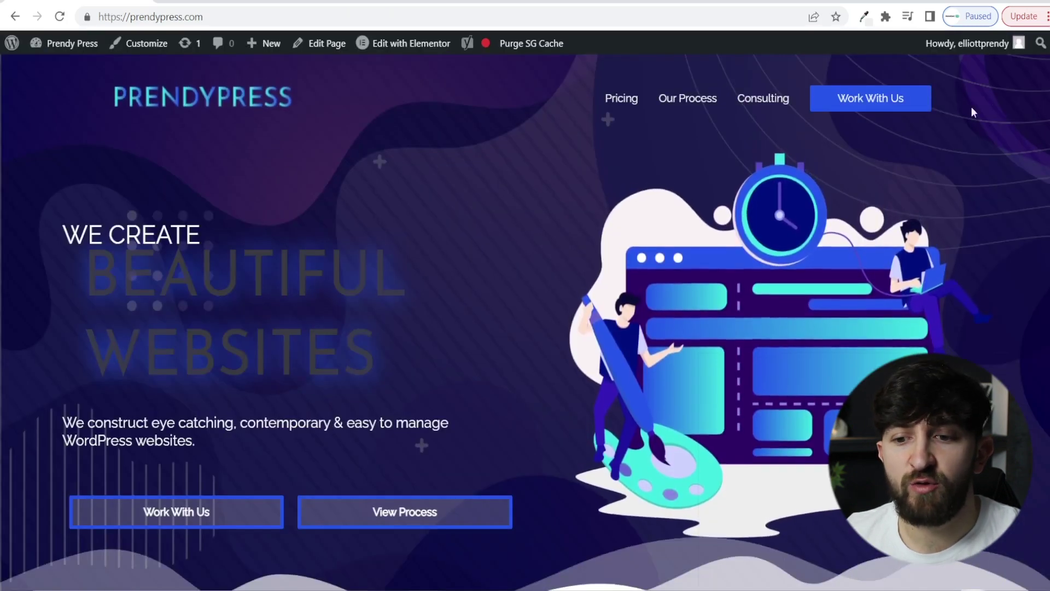
# Scroll to the bottom of the live homepage and slide the reviews carousel back to the first card.
pyautogui.scroll(-8, 974, 107)
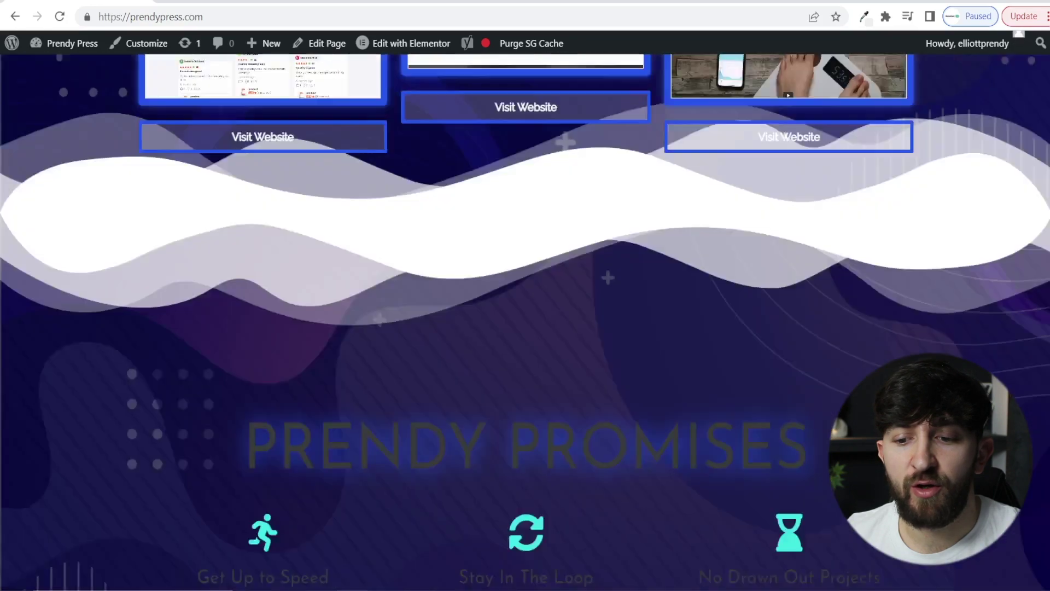
pyautogui.scroll(-8, 525, 322)
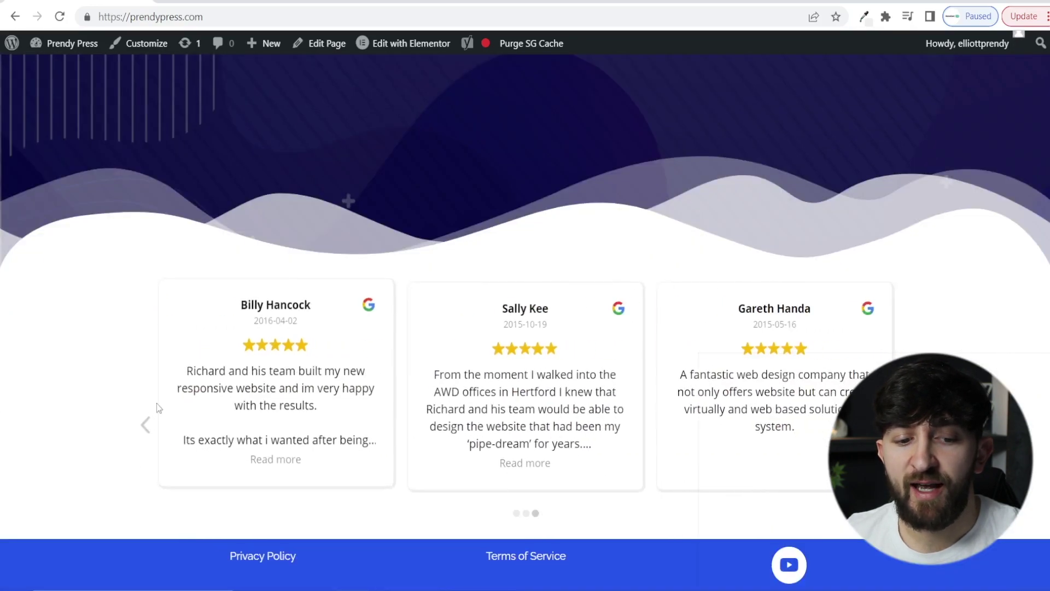
pyautogui.click(146, 425)
pyautogui.click(144, 427)
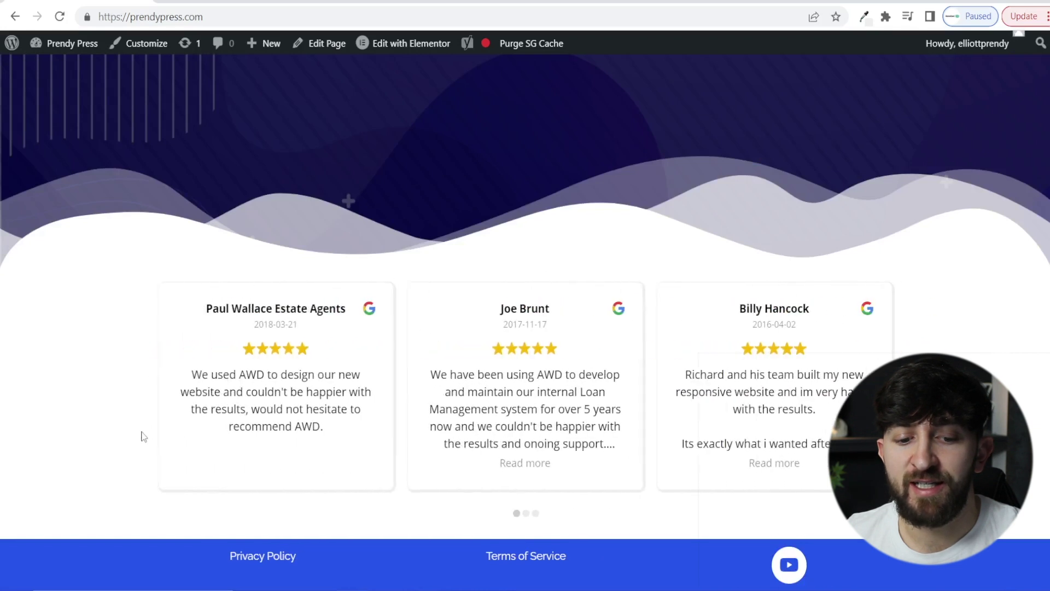